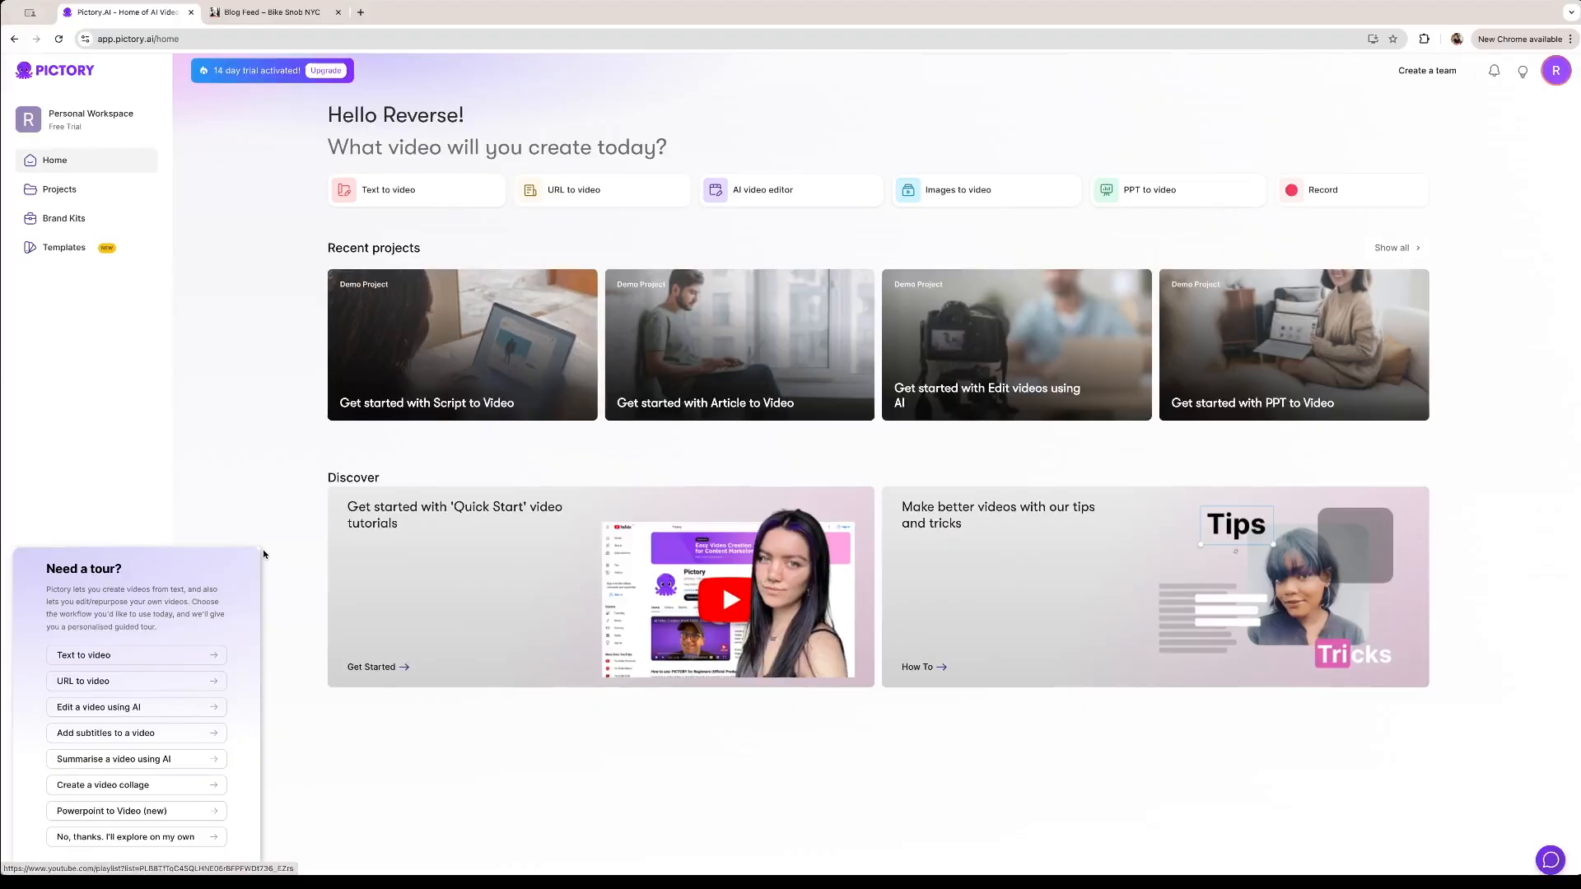
Step: Start a new Text to video project
mouse_move(442, 196)
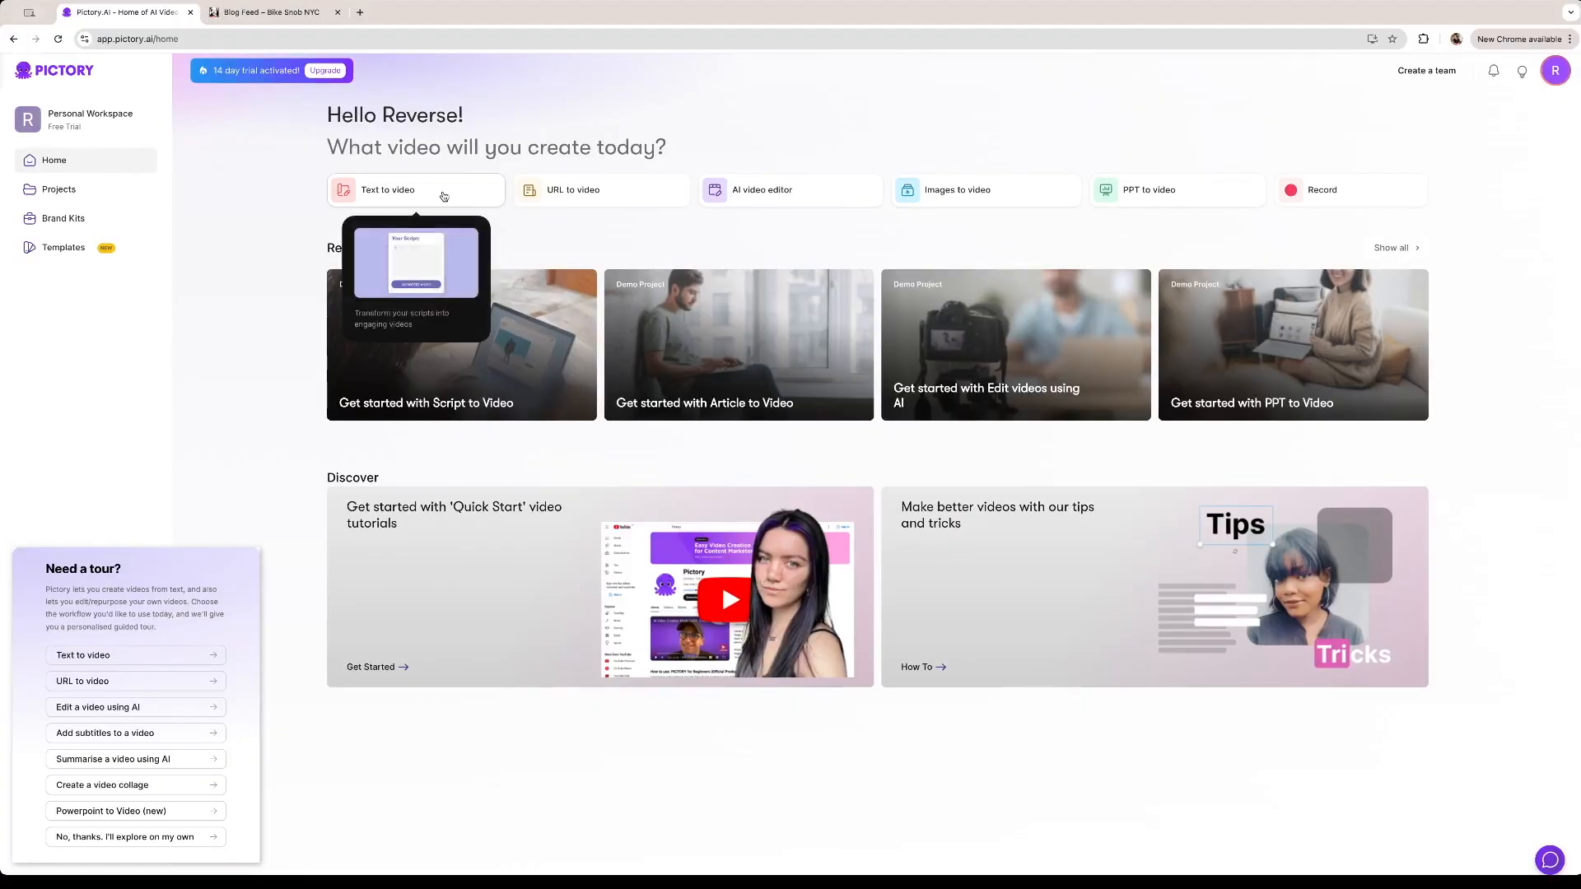
click(434, 197)
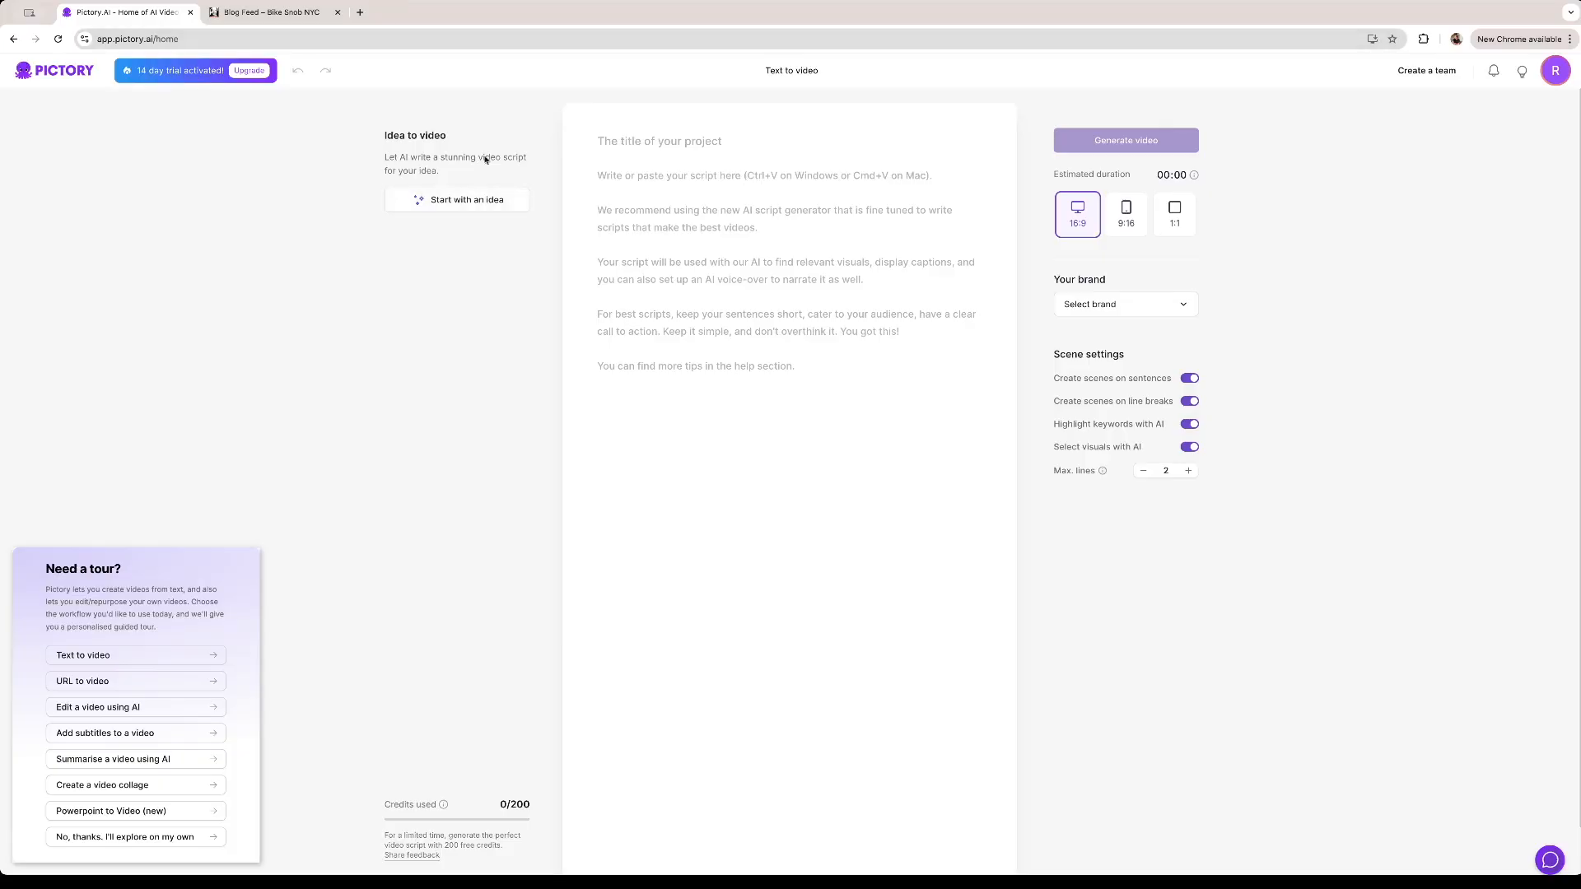
Step: Switch to the Bike Snob NYC blog and open the post "Brakes: All Or Nothing" from its feed
click(286, 17)
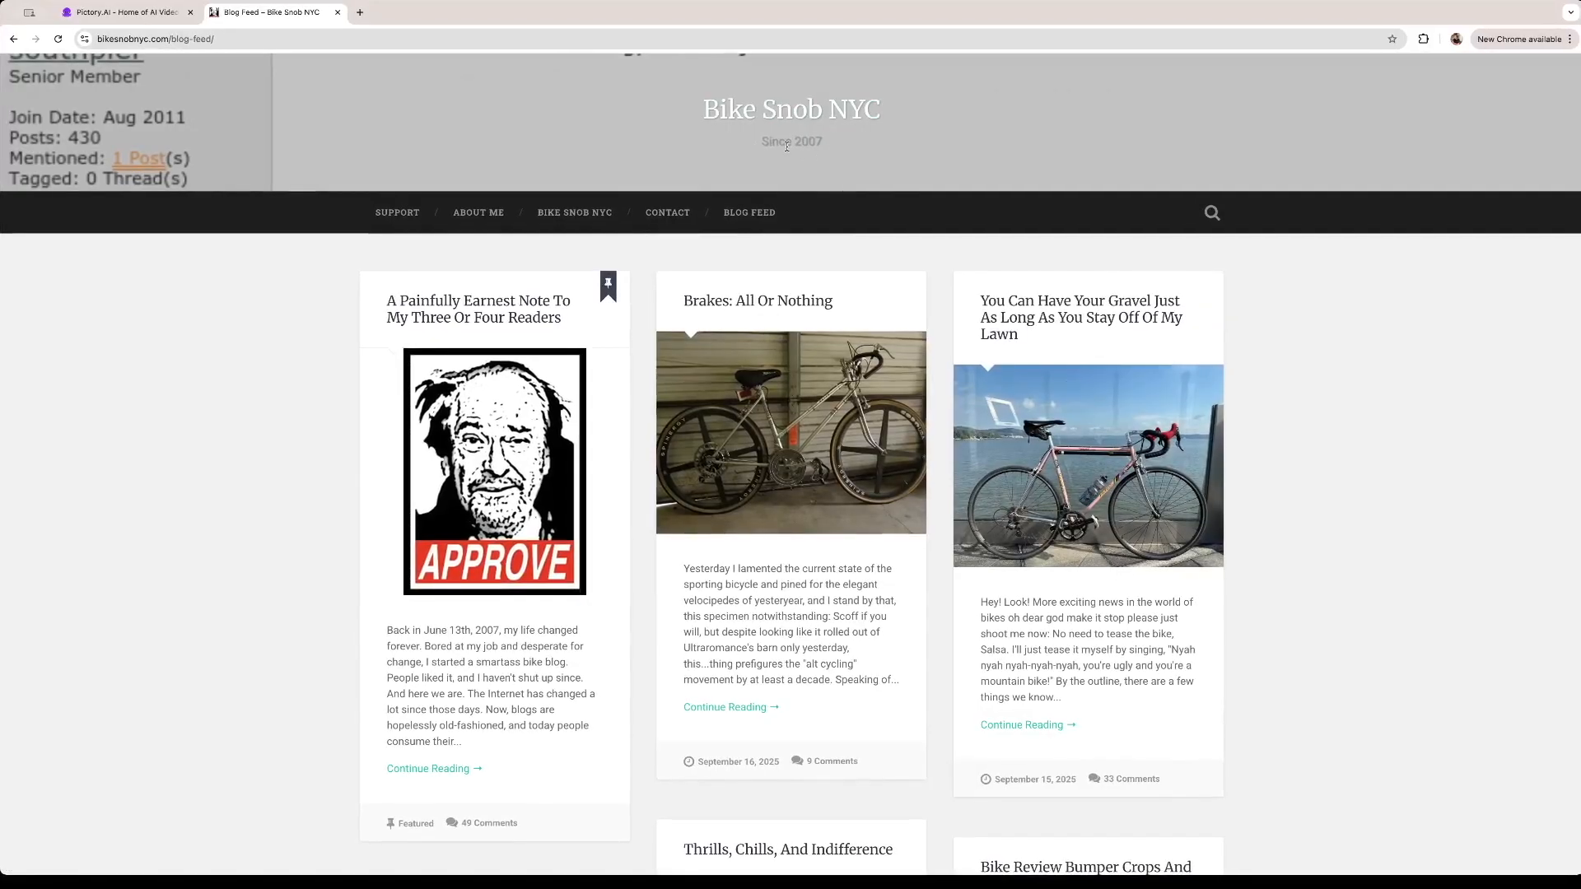
scroll(822, 357, down, 7)
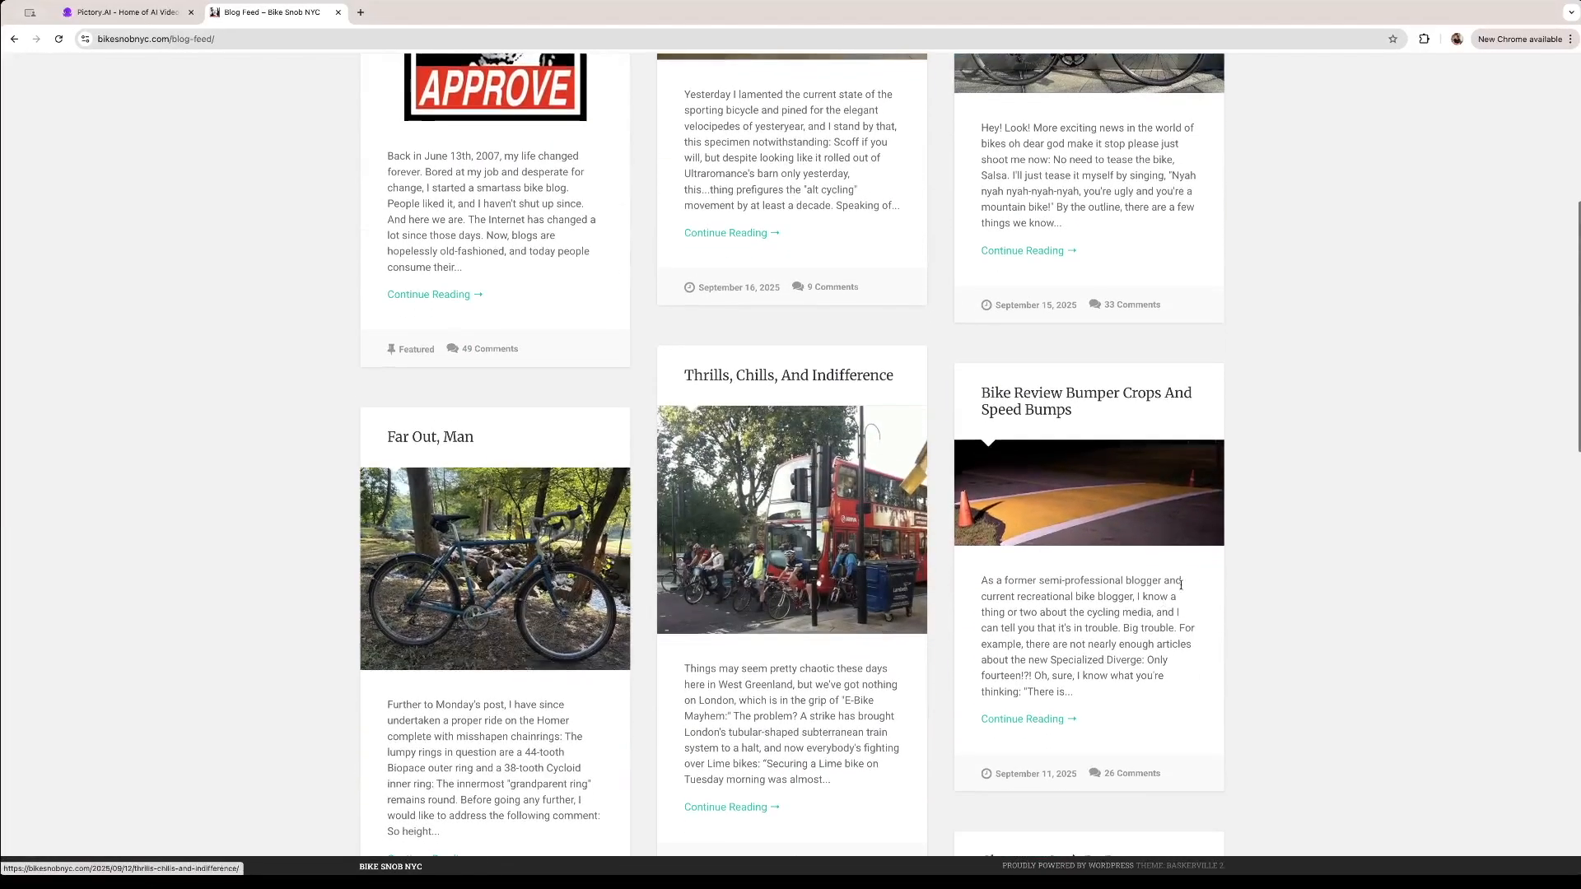
scroll(842, 590, down, 2)
scroll(841, 590, down, 2)
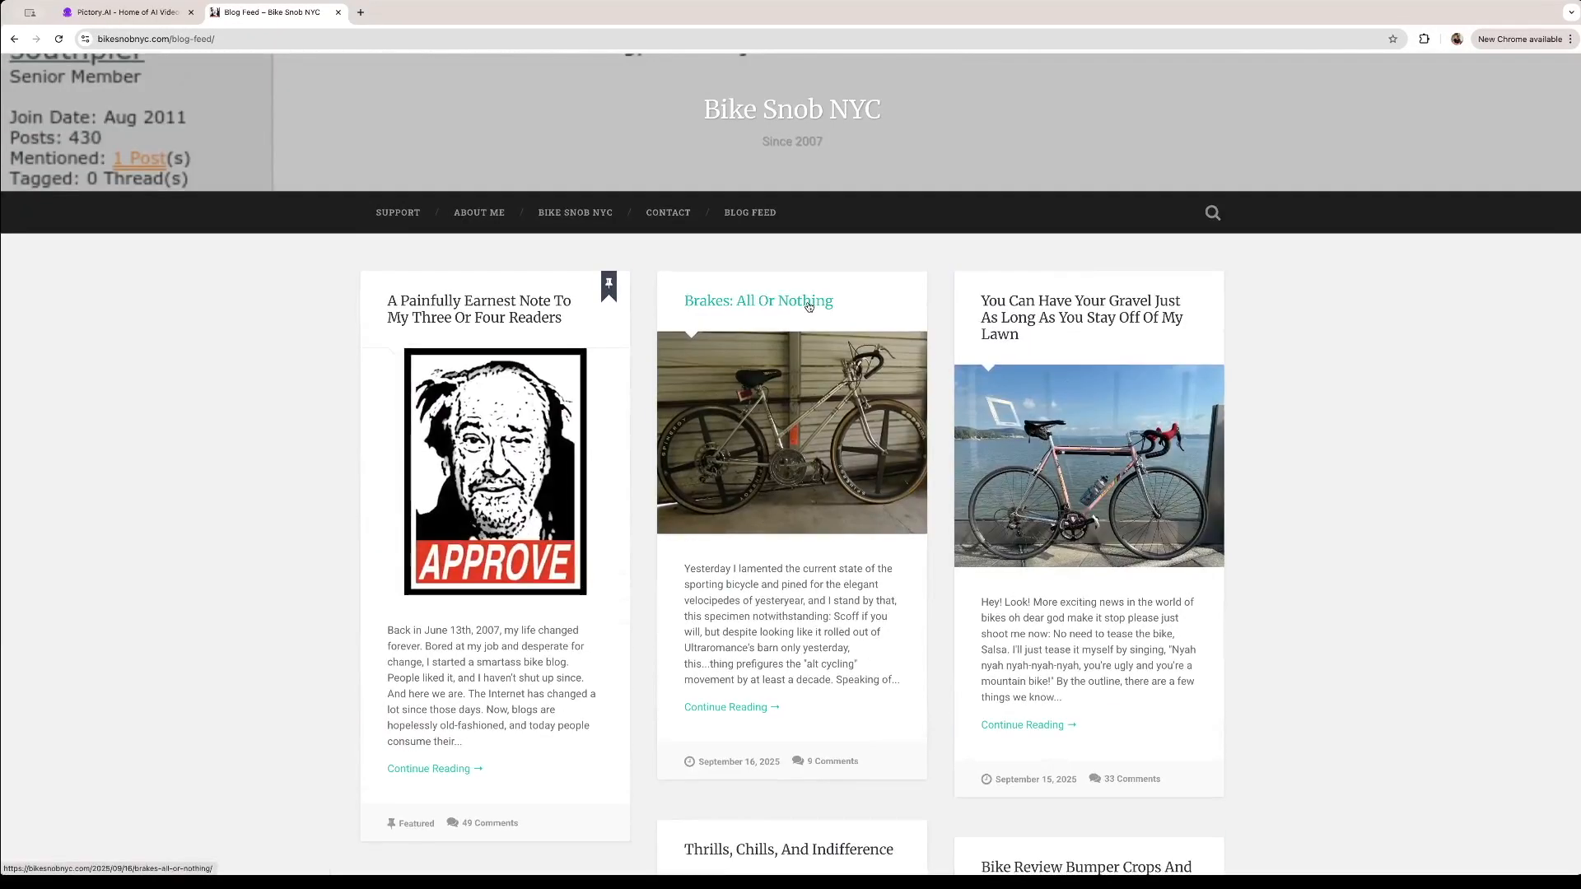
click(812, 303)
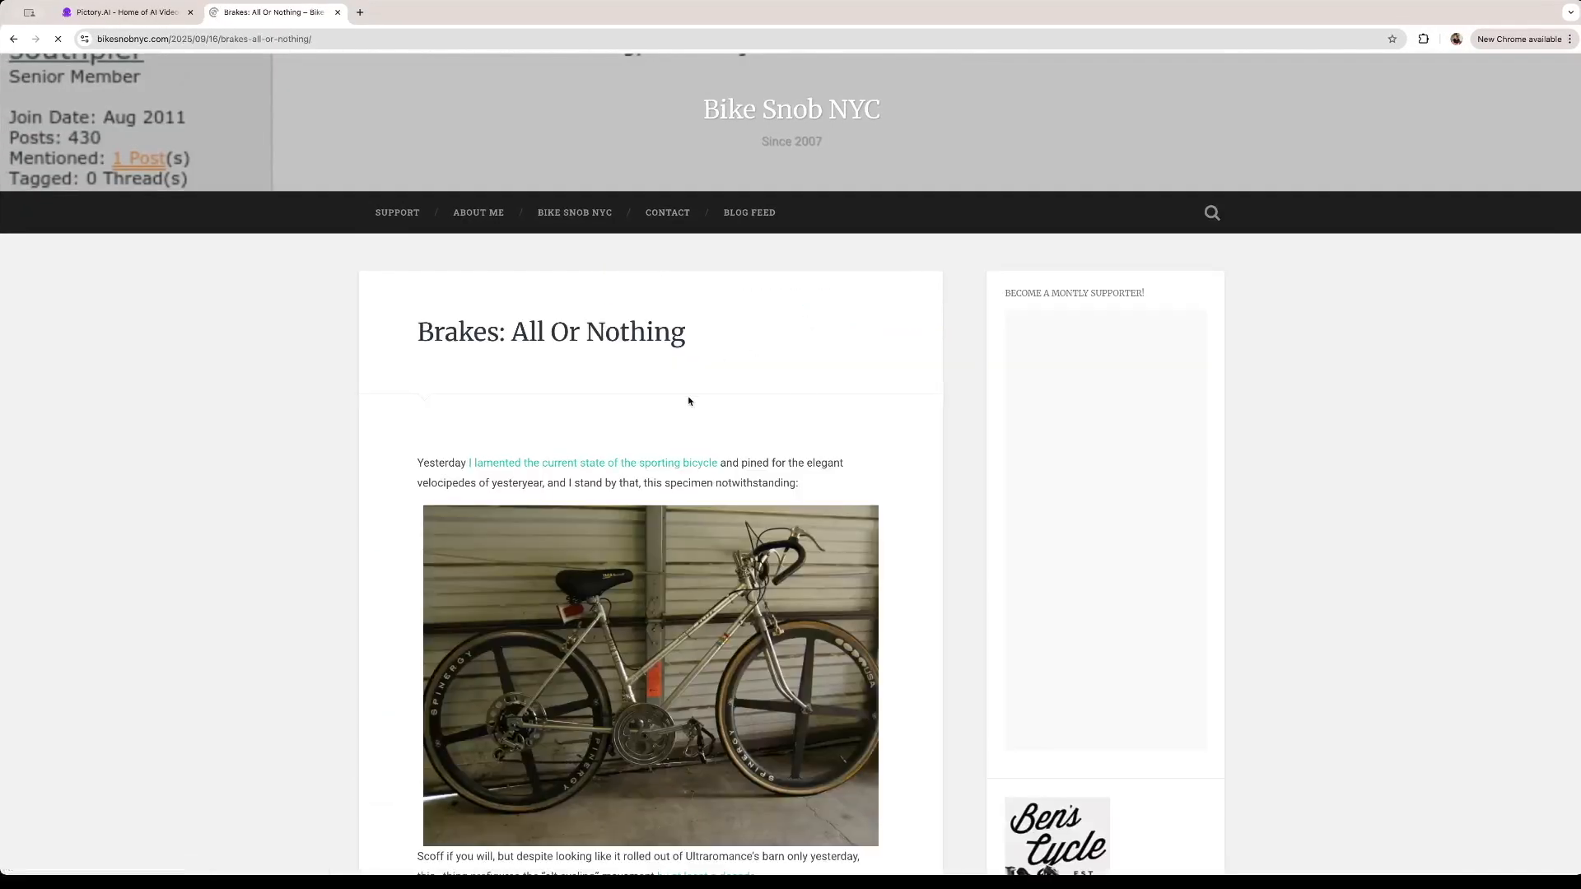
Step: Copy the opening sentence of the blog post, beginning "Yesterday I lamented", and paste it into the Pictory script
scroll(690, 403, down, 3)
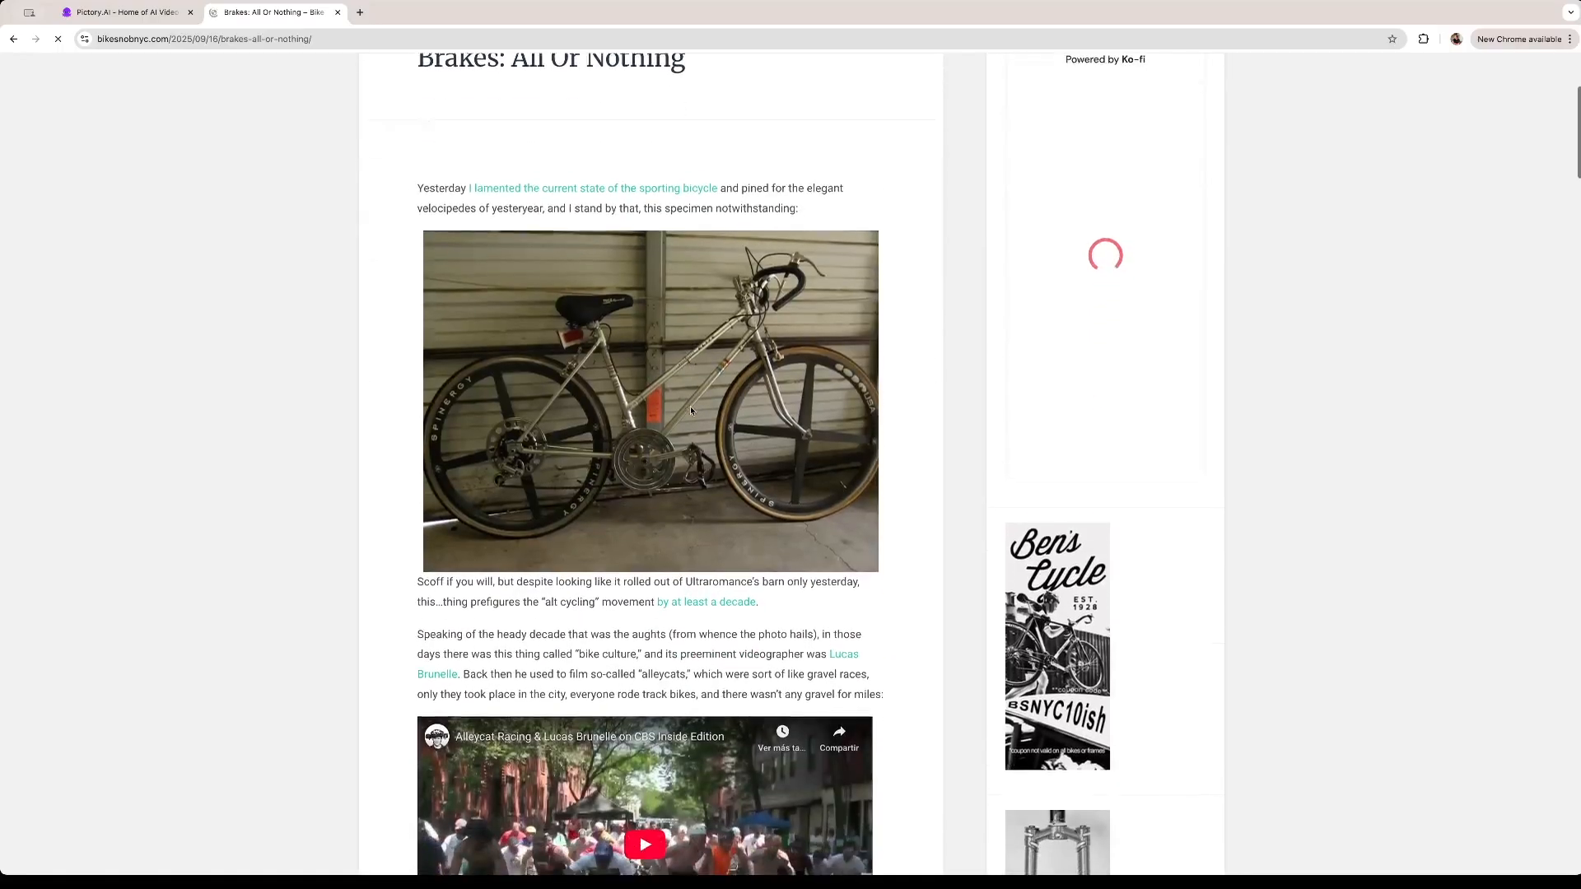
drag(415, 176, 883, 698)
scroll(830, 474, down, 2)
click(830, 475)
scroll(830, 475, up, 3)
drag(418, 203, 824, 227)
key(ctrl+c)
key(ctrl+shift+Tab)
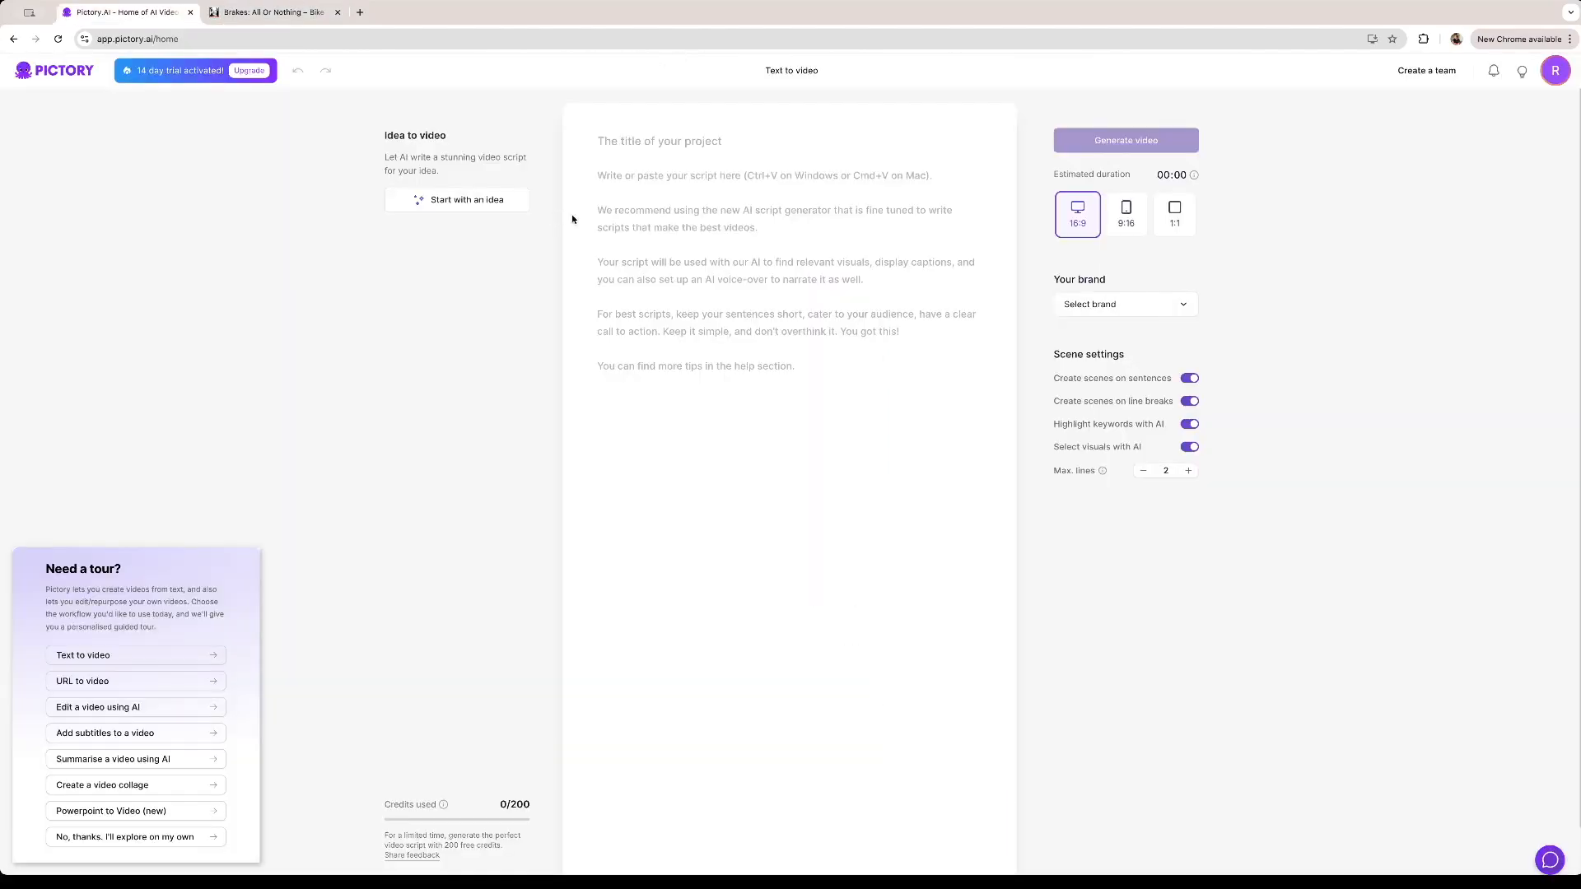
click(670, 208)
key(ctrl+v)
Step: Title the project "Bike Blog"
triple_click(647, 143)
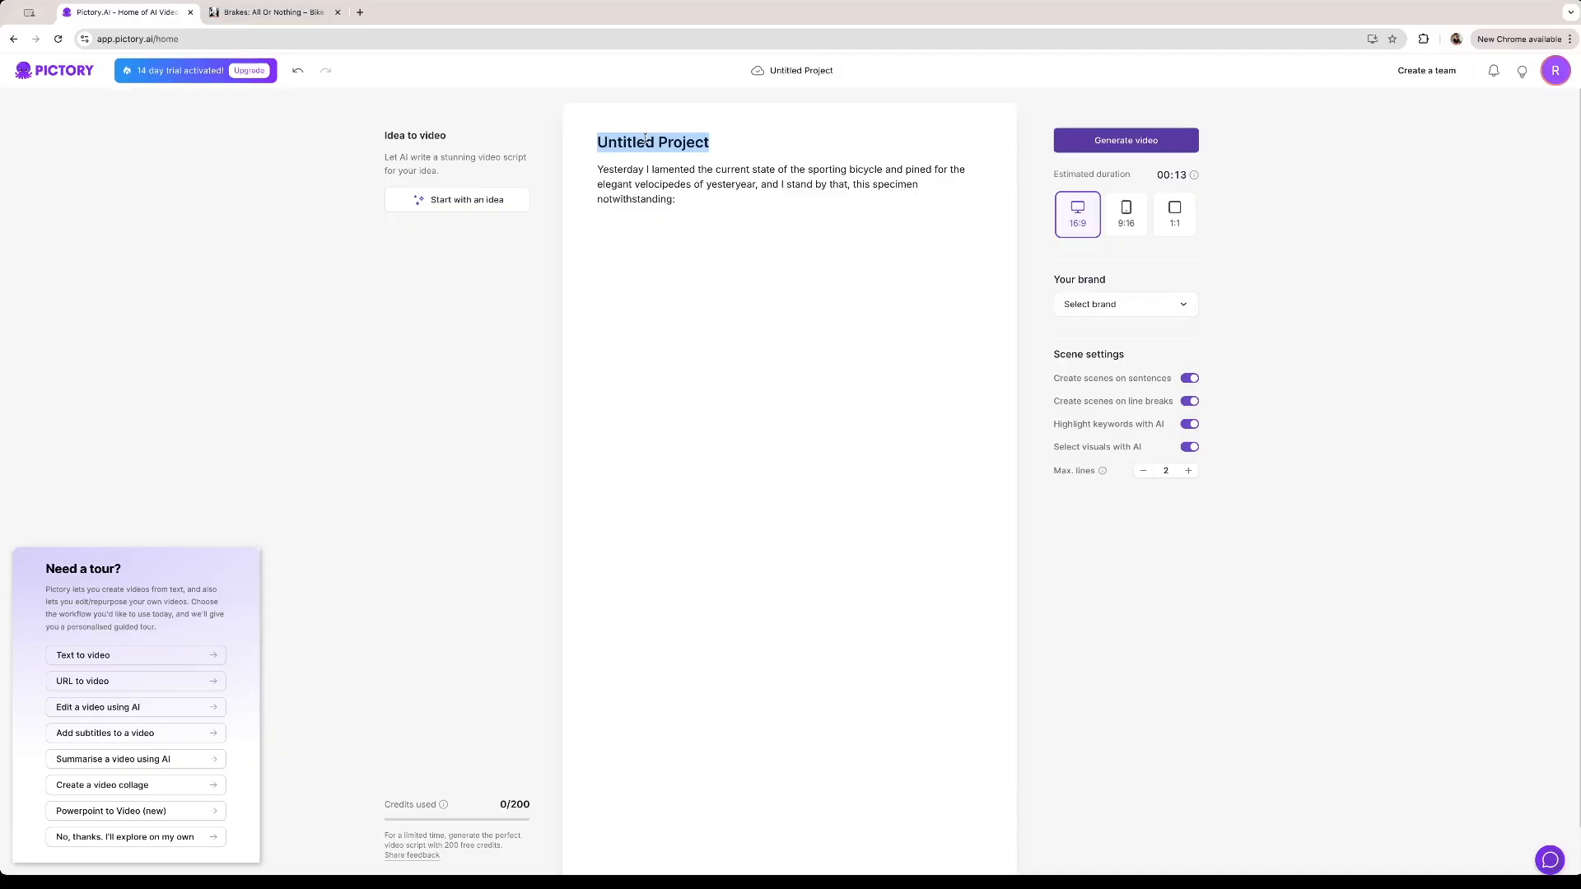
text(Bike Blog)
click(709, 171)
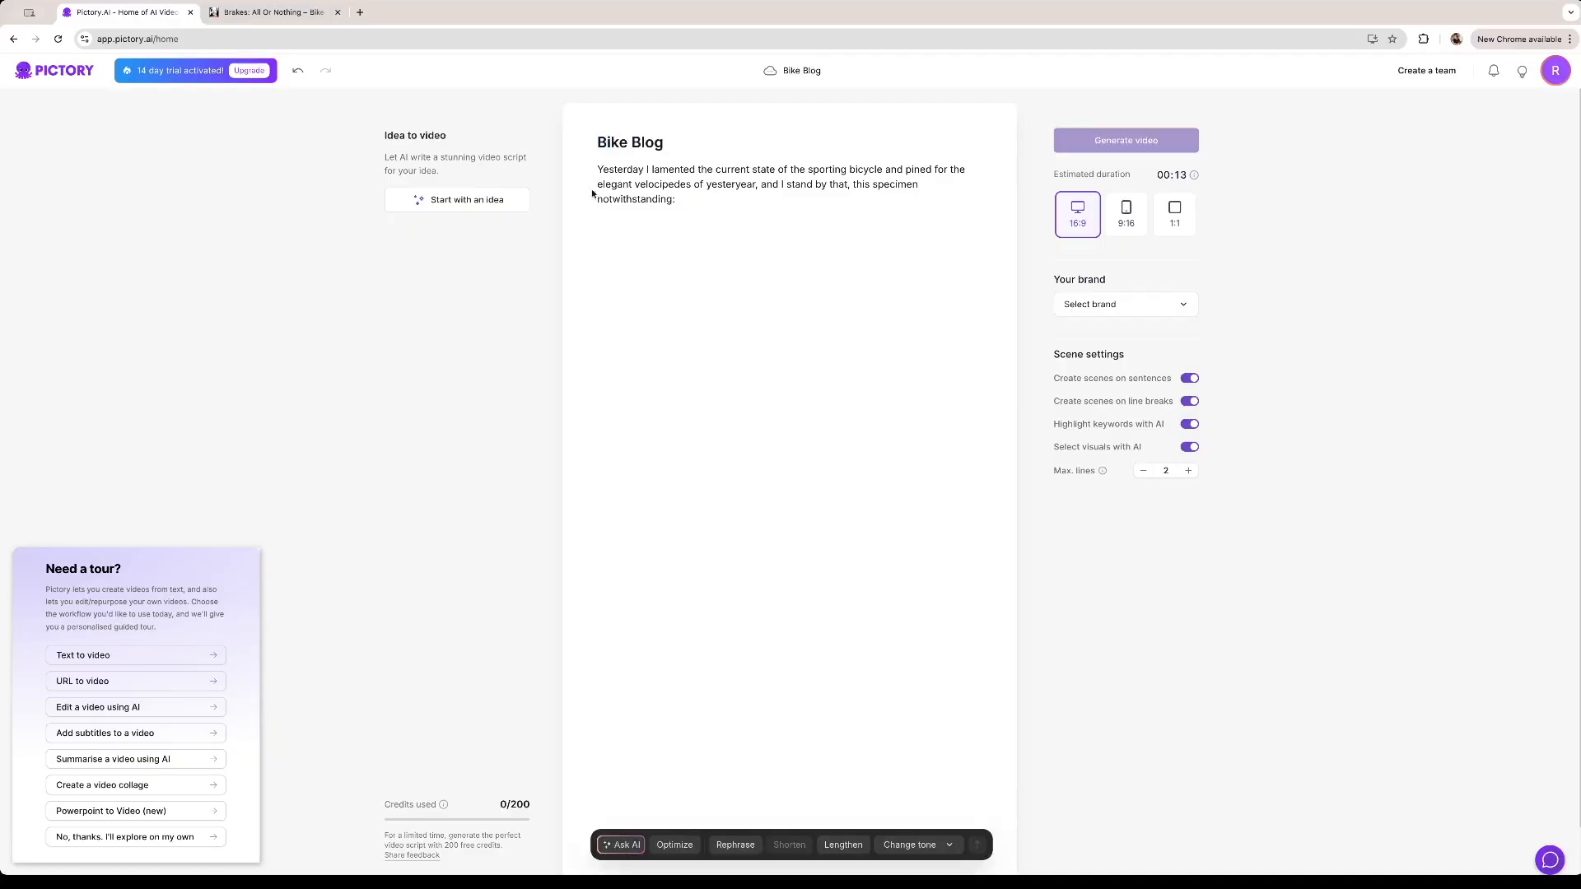
Step: Add the post's following paragraphs to the script, up to "solar e-bike touring", and remove the extra blank lines between paragraphs
key(super+v)
text(But times have changed. Brunelle has now pivoted from alleycats to solar e-bike touring)
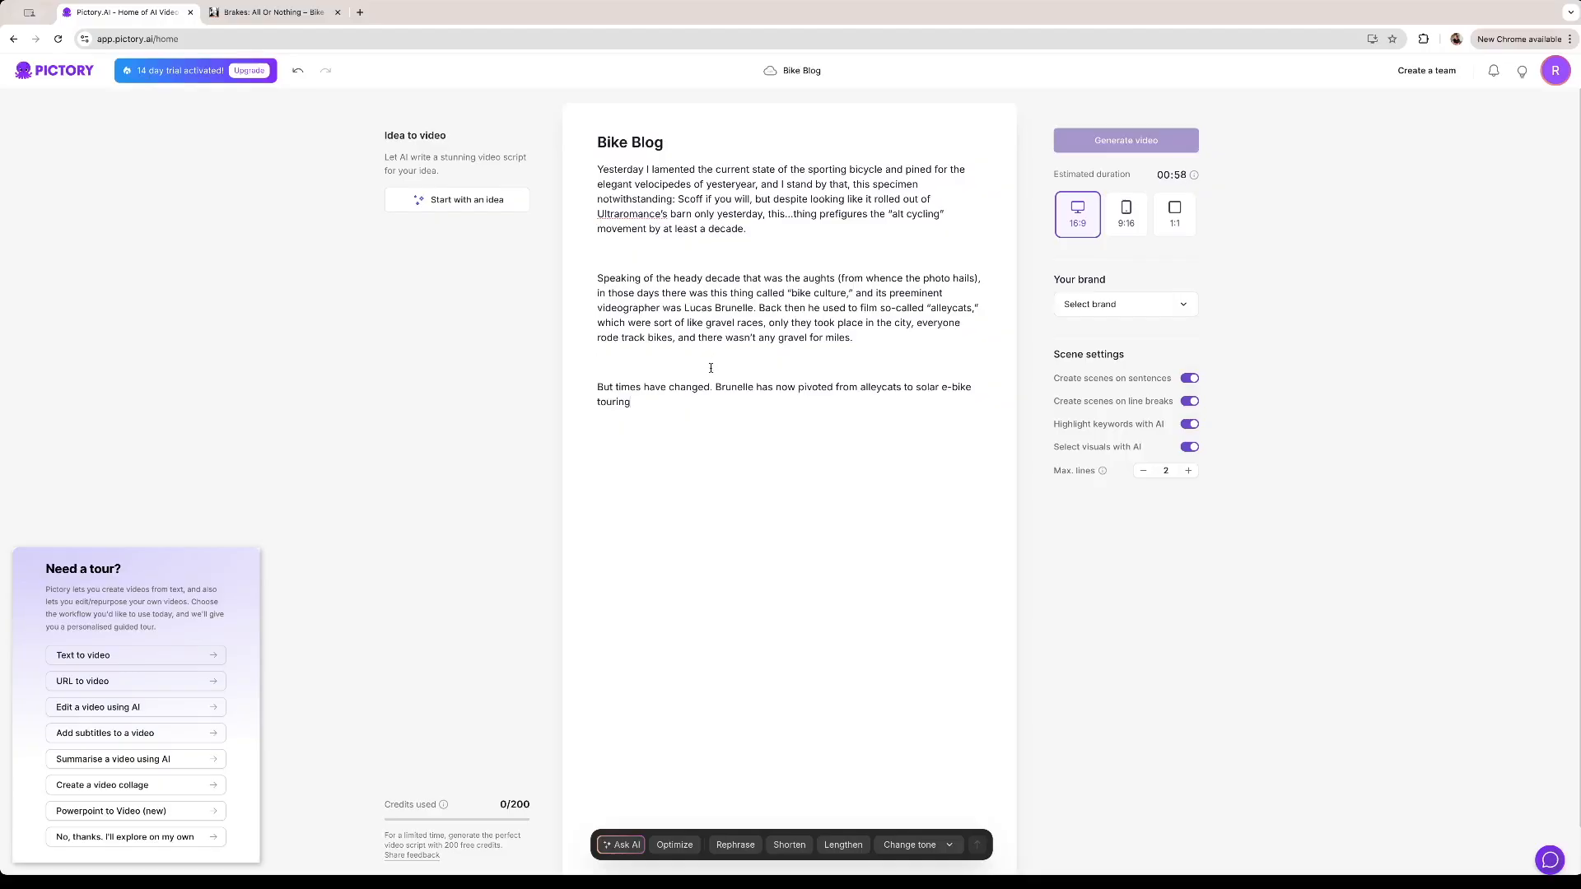
key(BackSpace)
click(598, 278)
key(BackSpace)
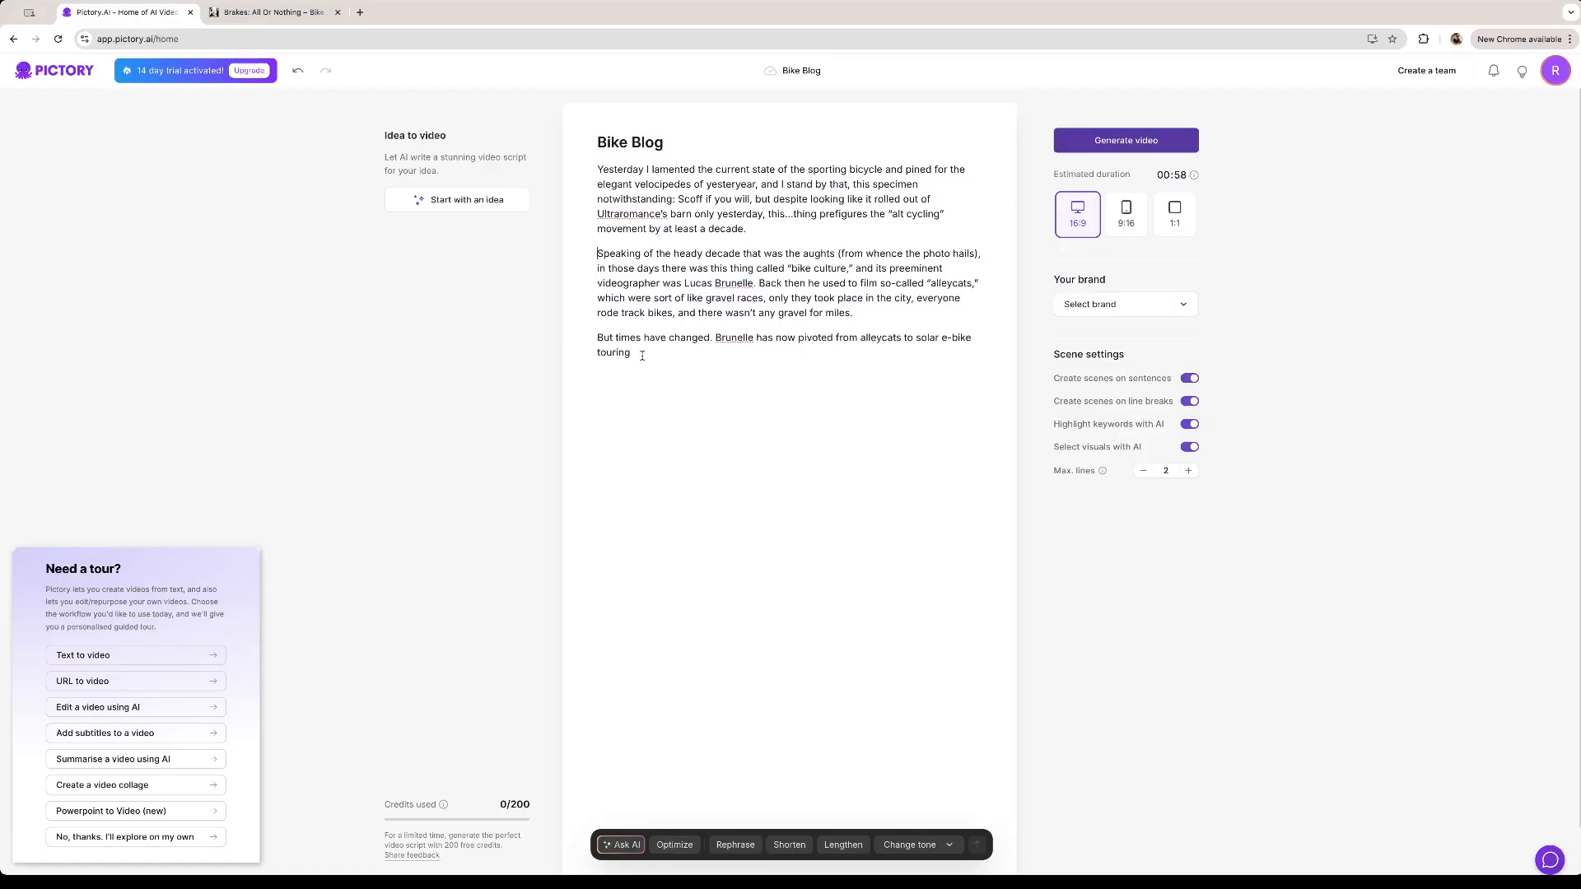
Step: Rewrite the whole script with AI in the Storytelling tone and replace the original text with the result
drag(646, 352, 560, 167)
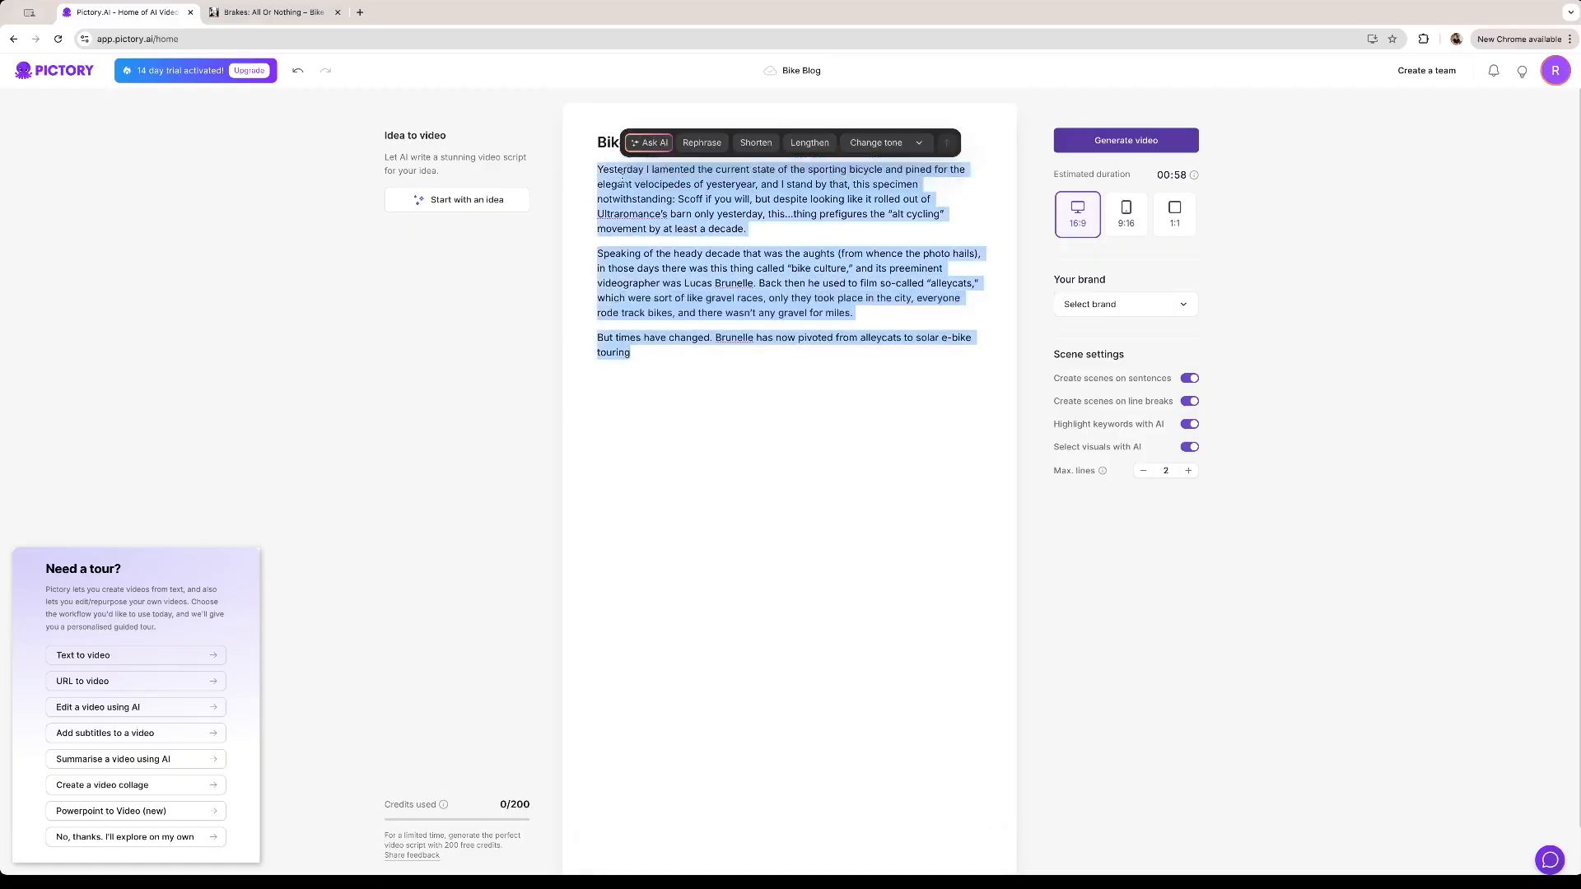
click(889, 146)
click(864, 169)
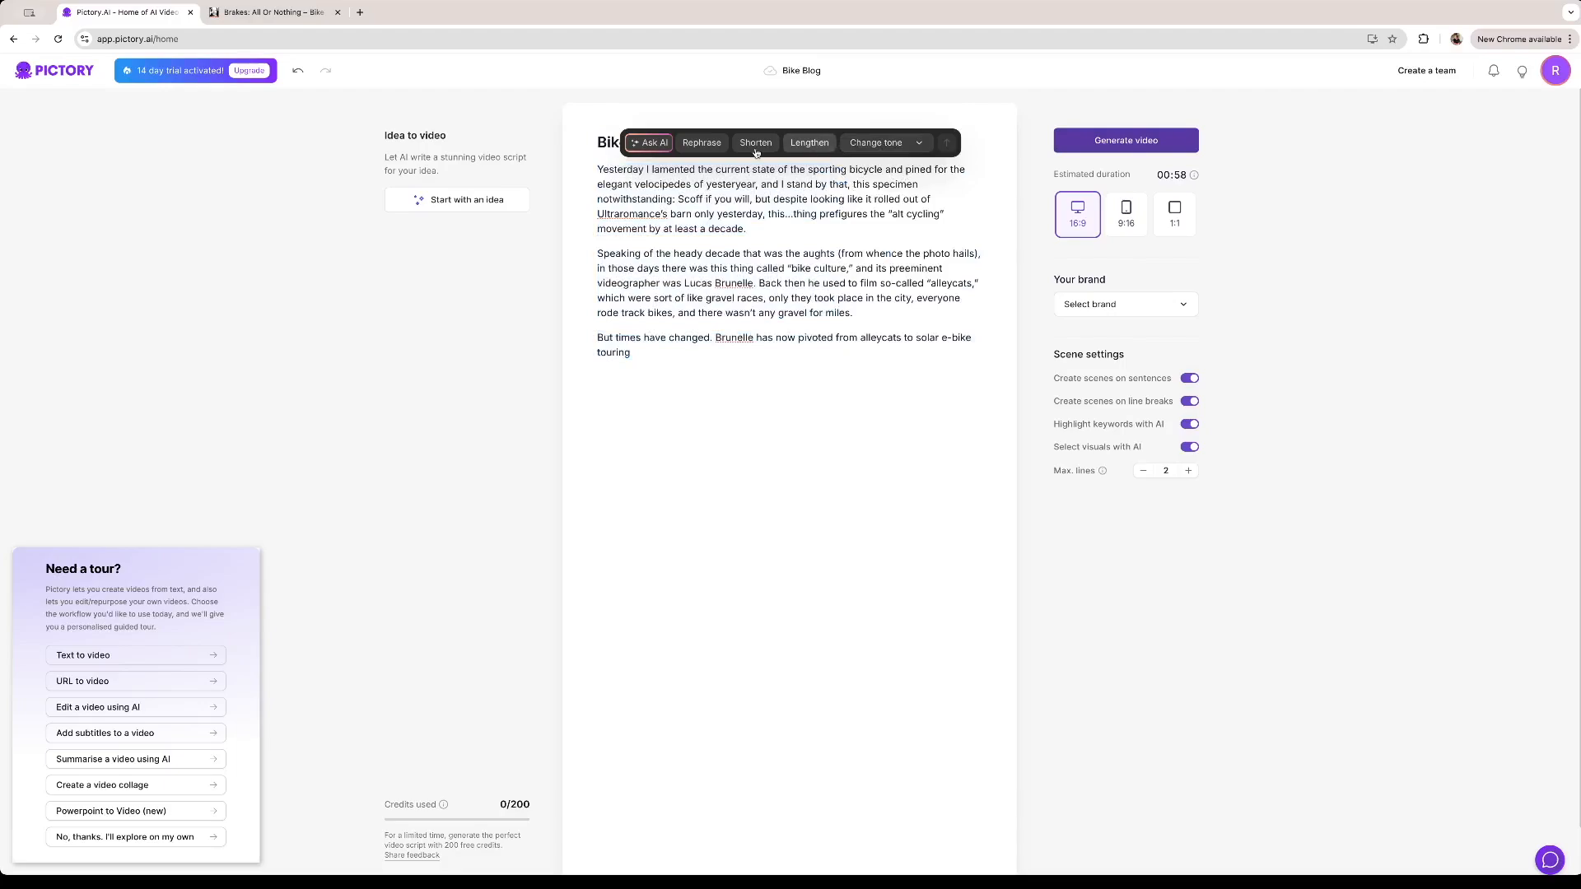
key(ctrl+a)
click(918, 144)
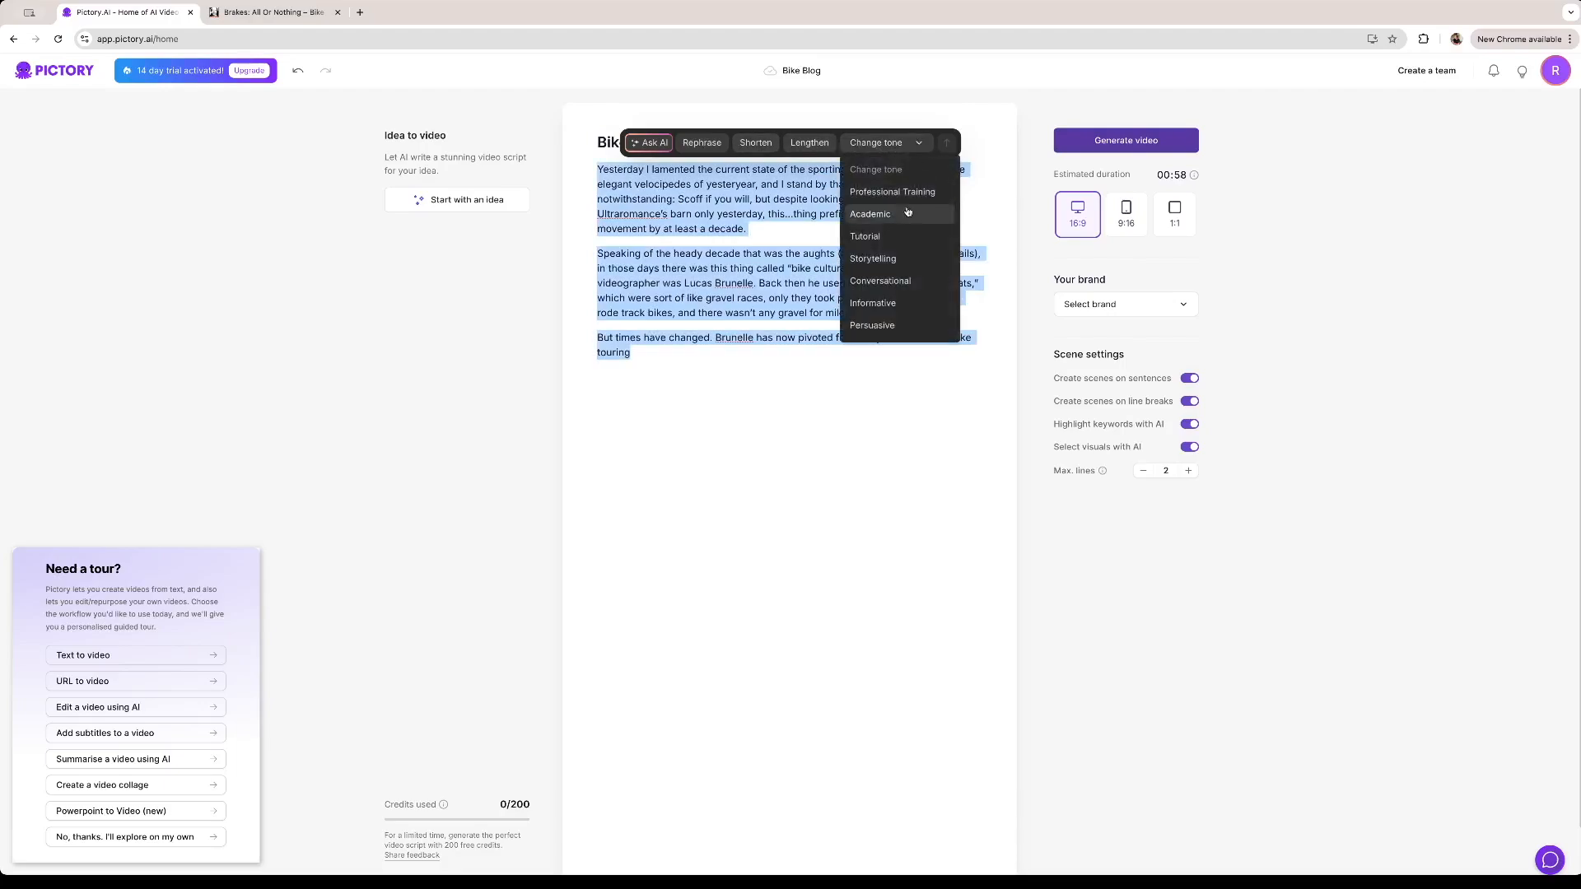
click(889, 259)
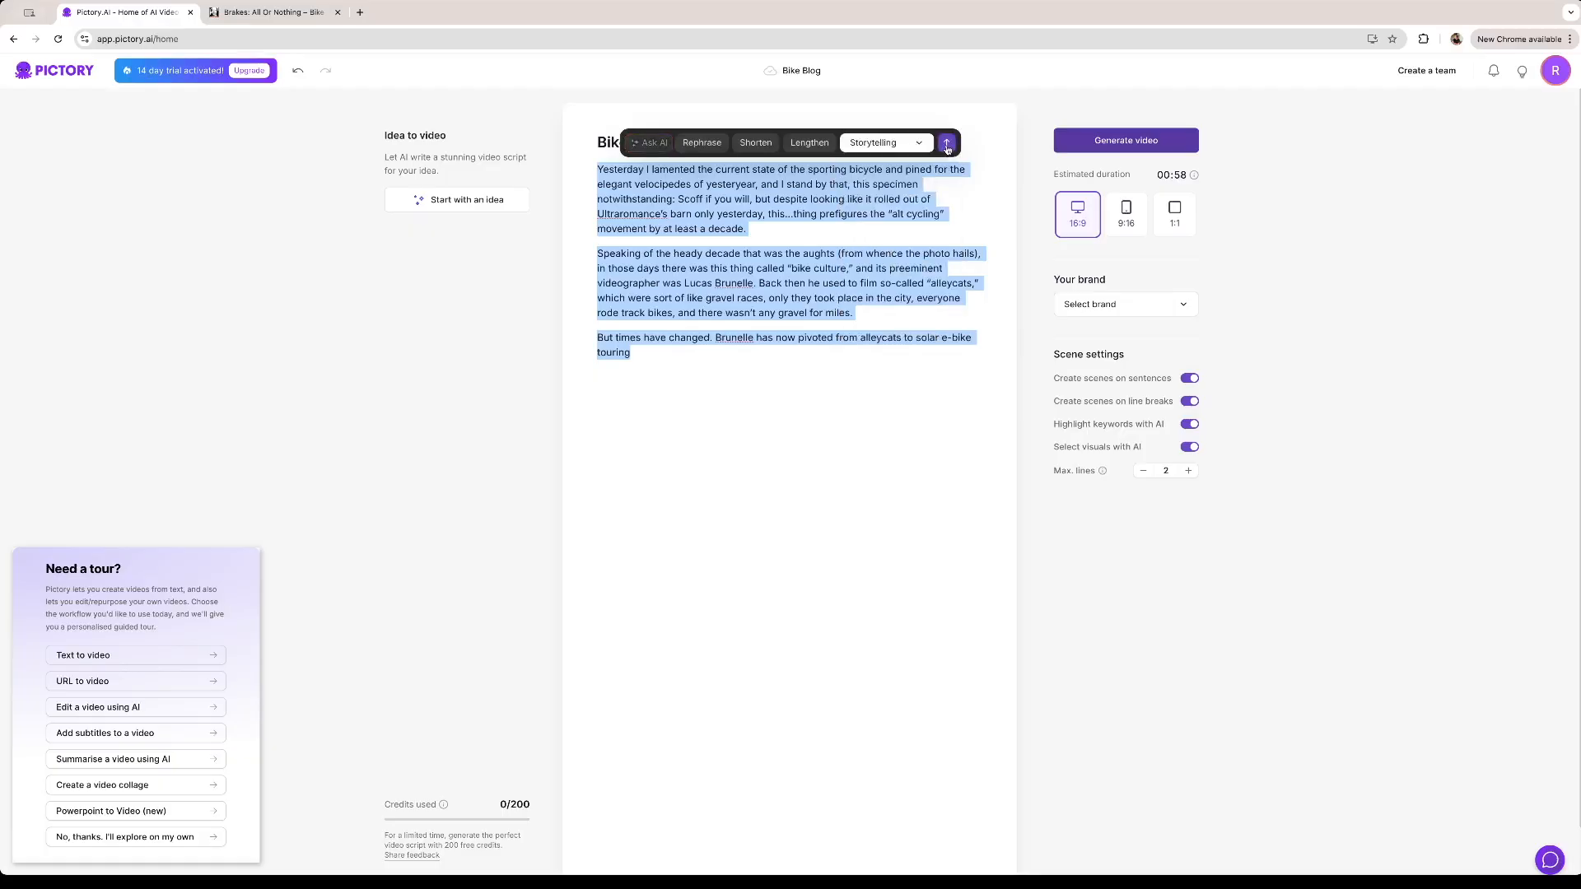
click(947, 145)
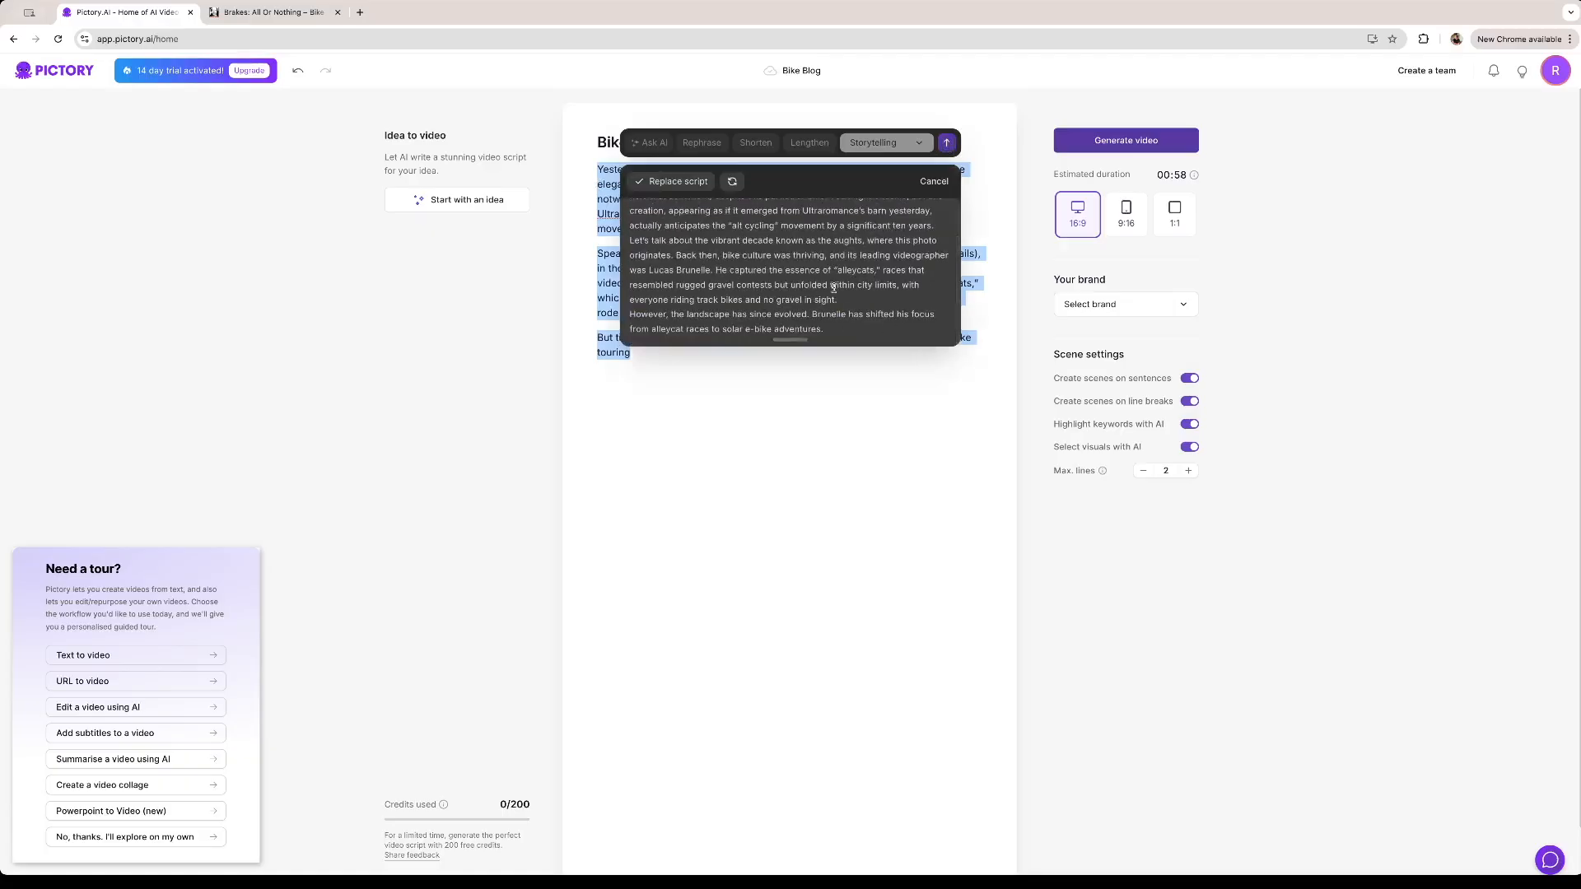
click(662, 182)
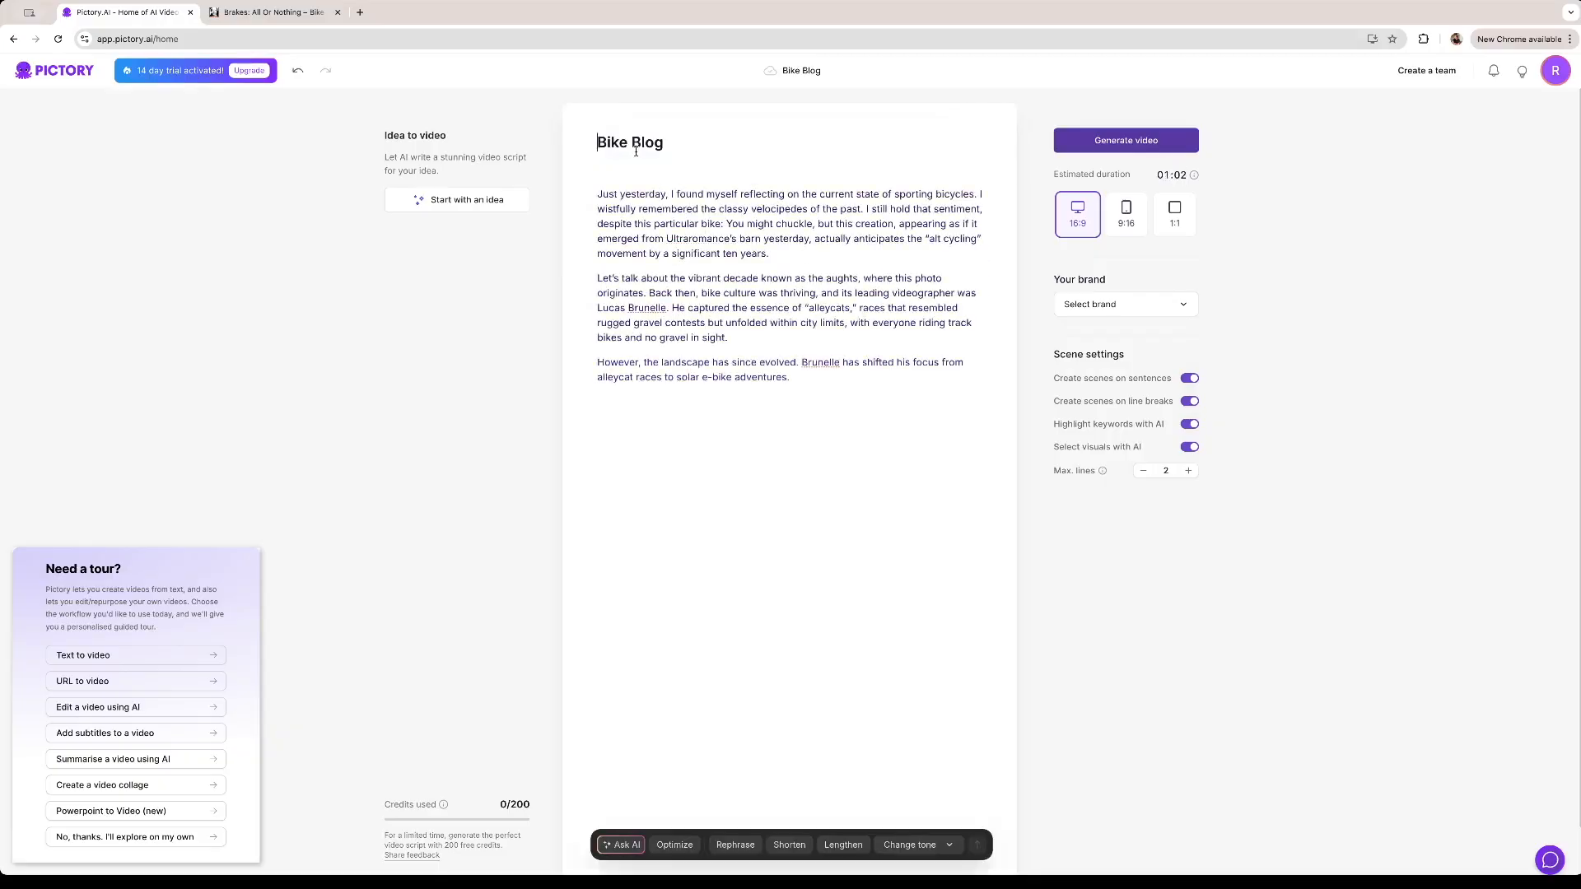
key(ctrl+a)
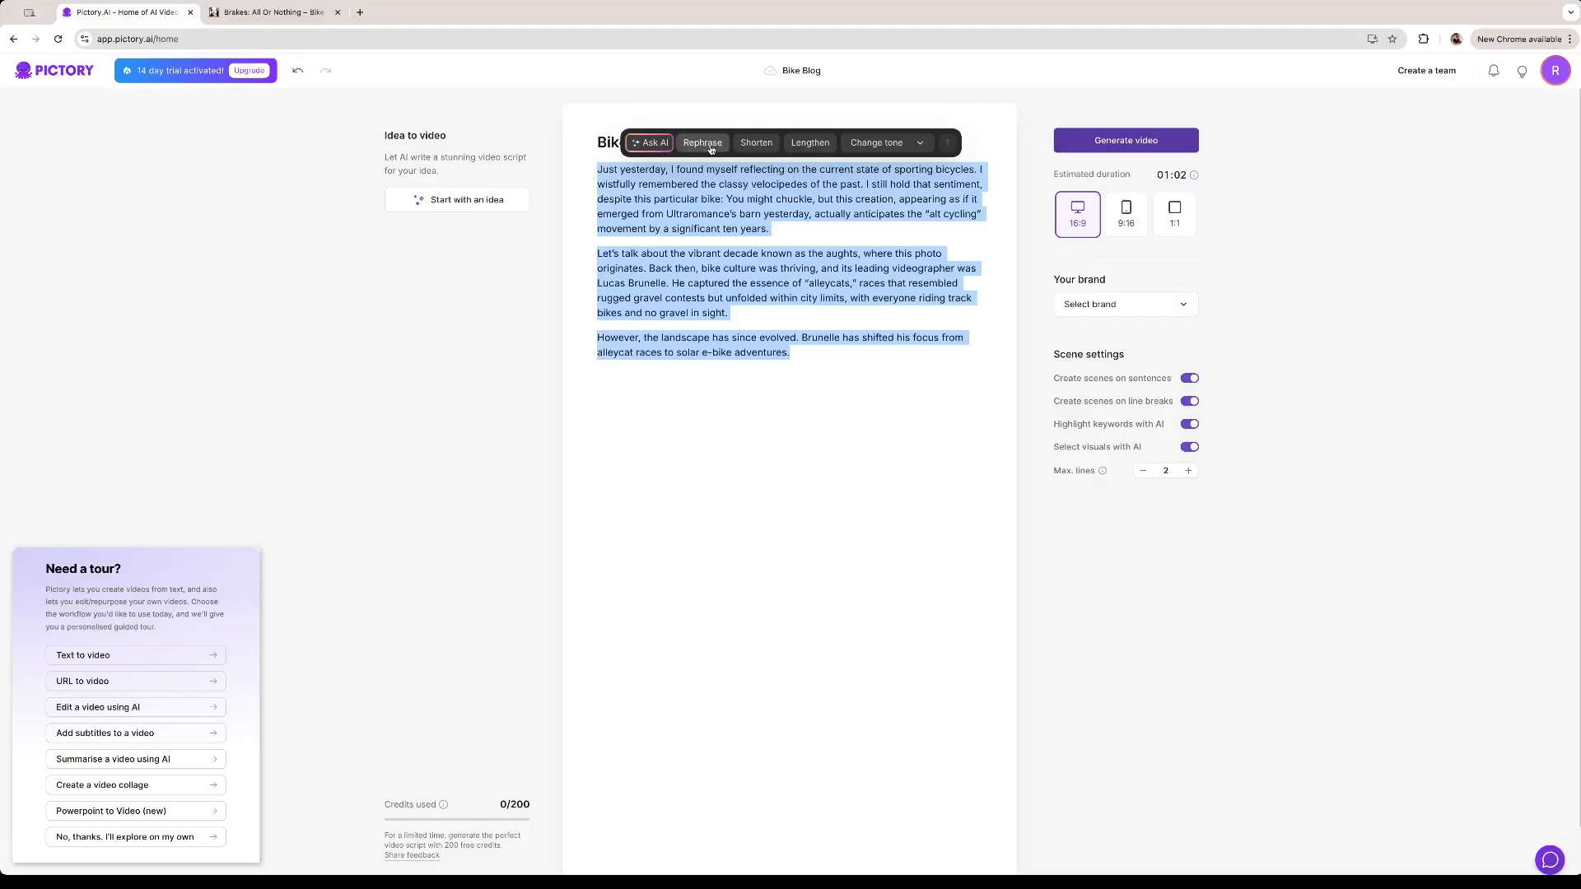
click(803, 357)
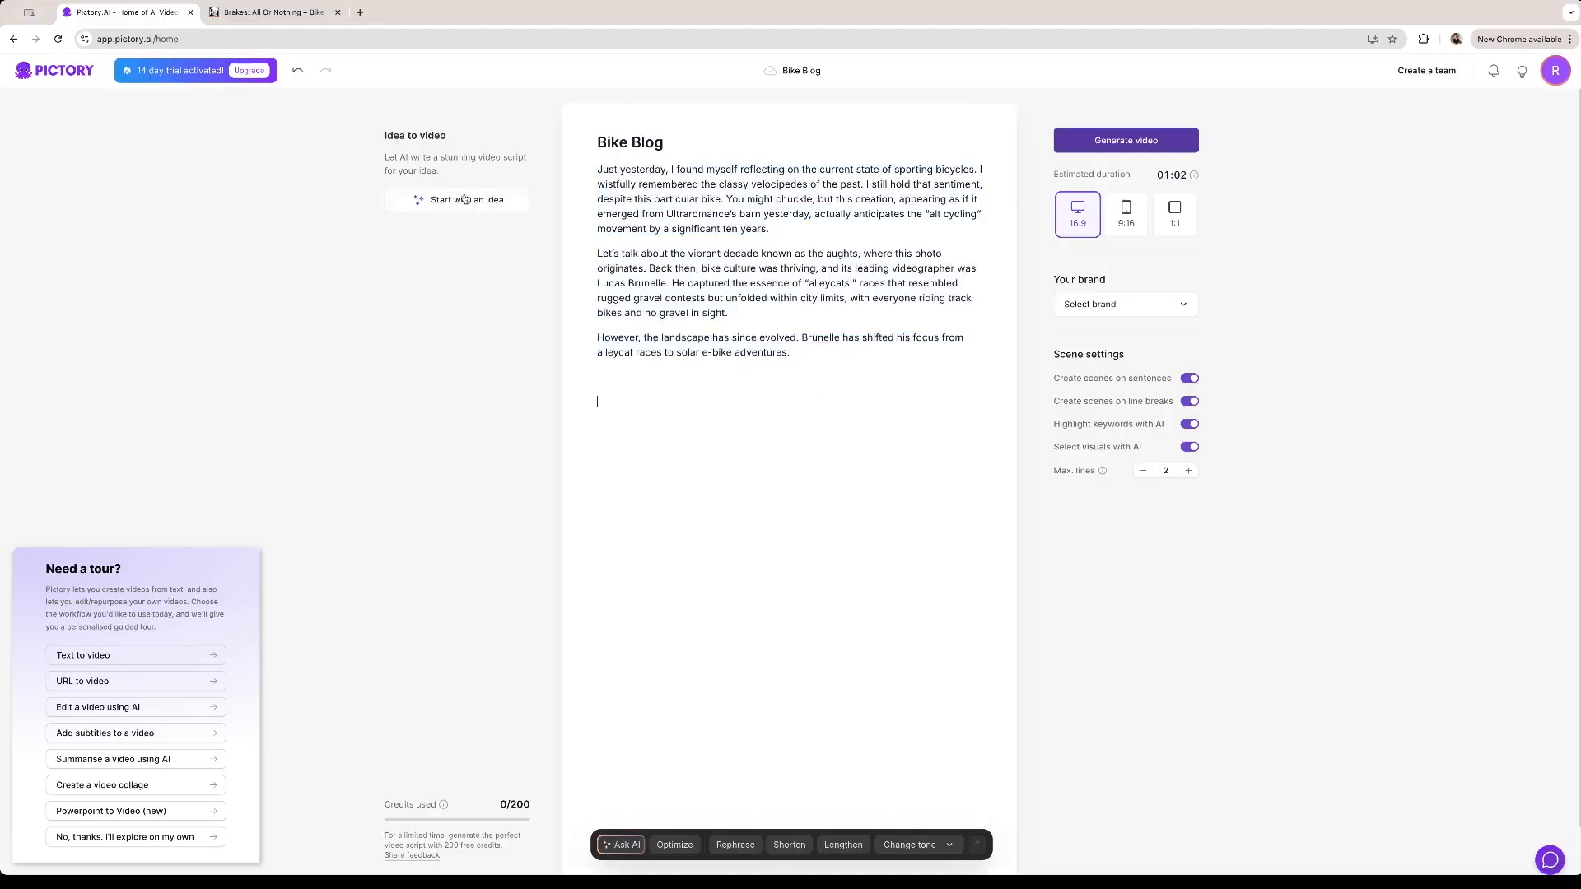
Step: Examine the platform and length options for generating an Explainer script from an idea, and close the dialog without generating anything
click(466, 200)
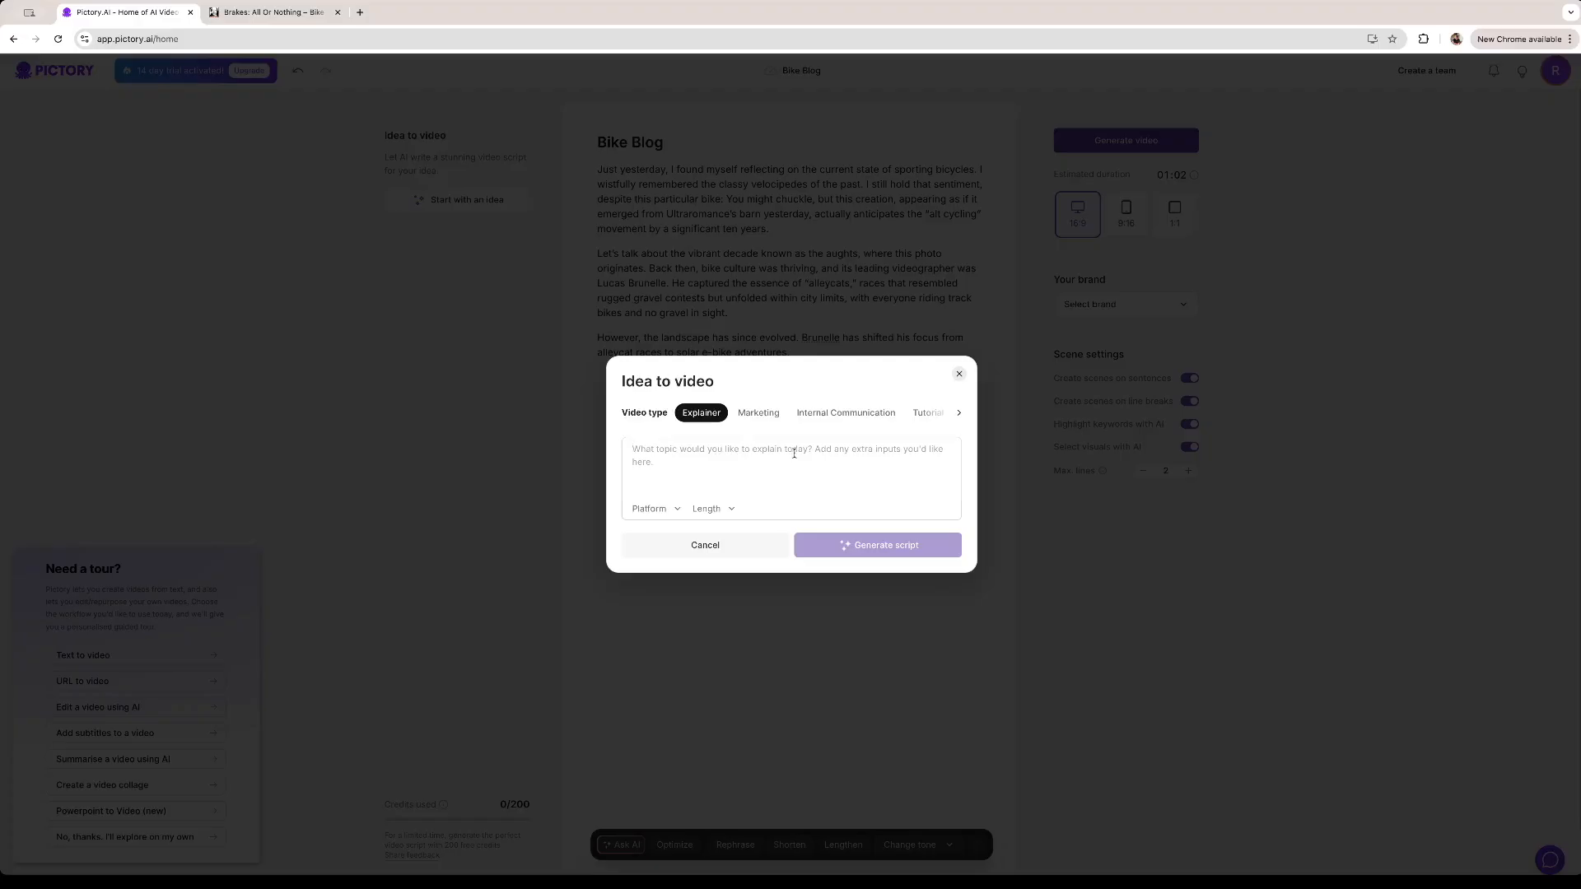
click(656, 509)
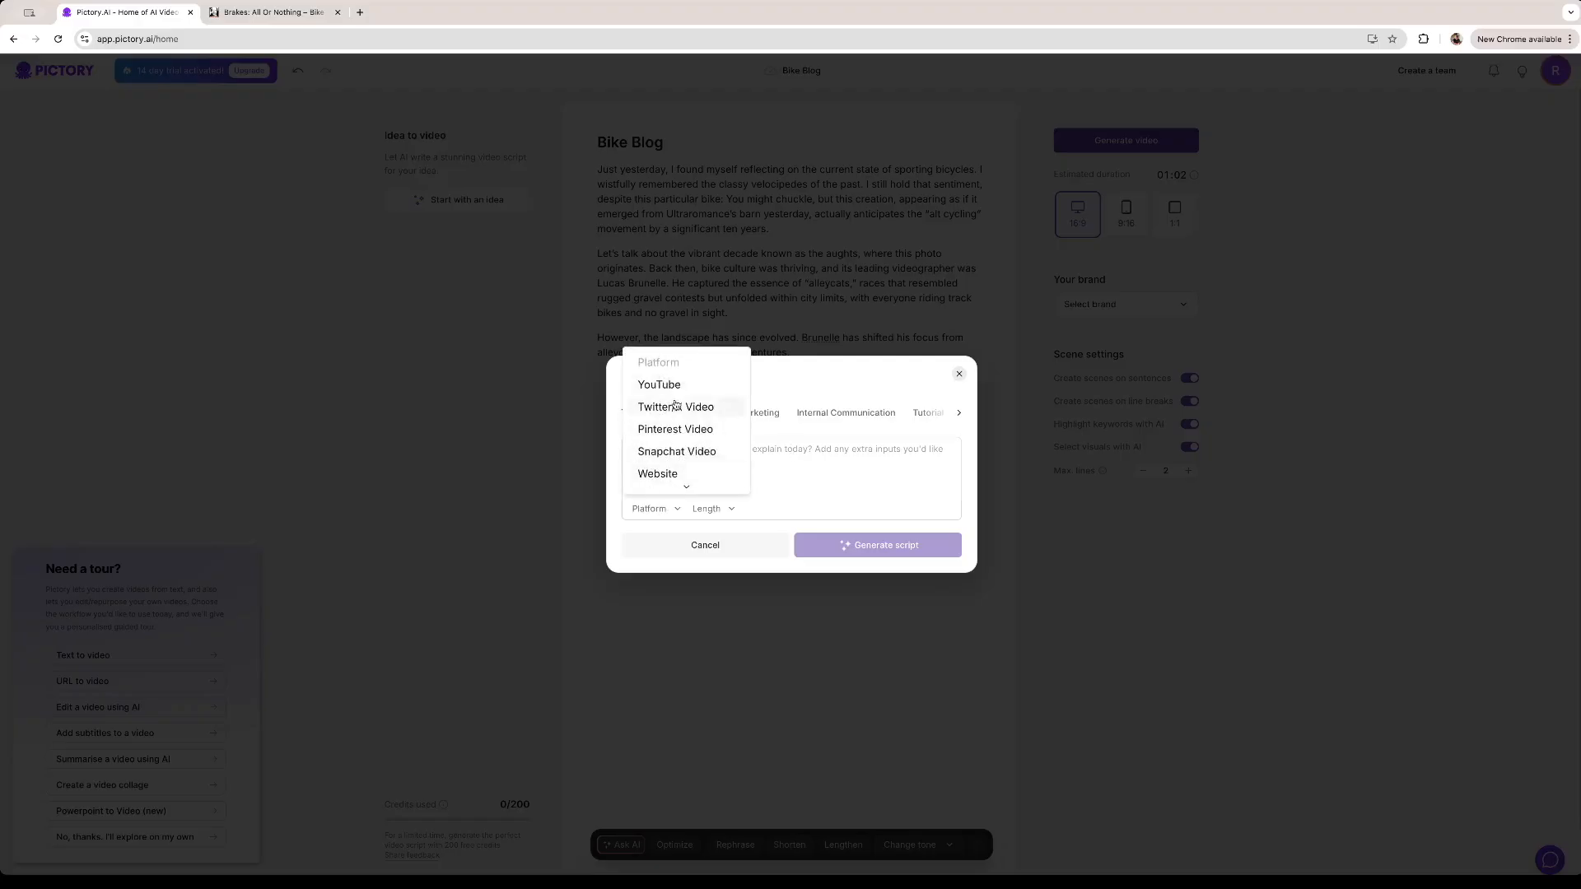
click(700, 504)
click(709, 510)
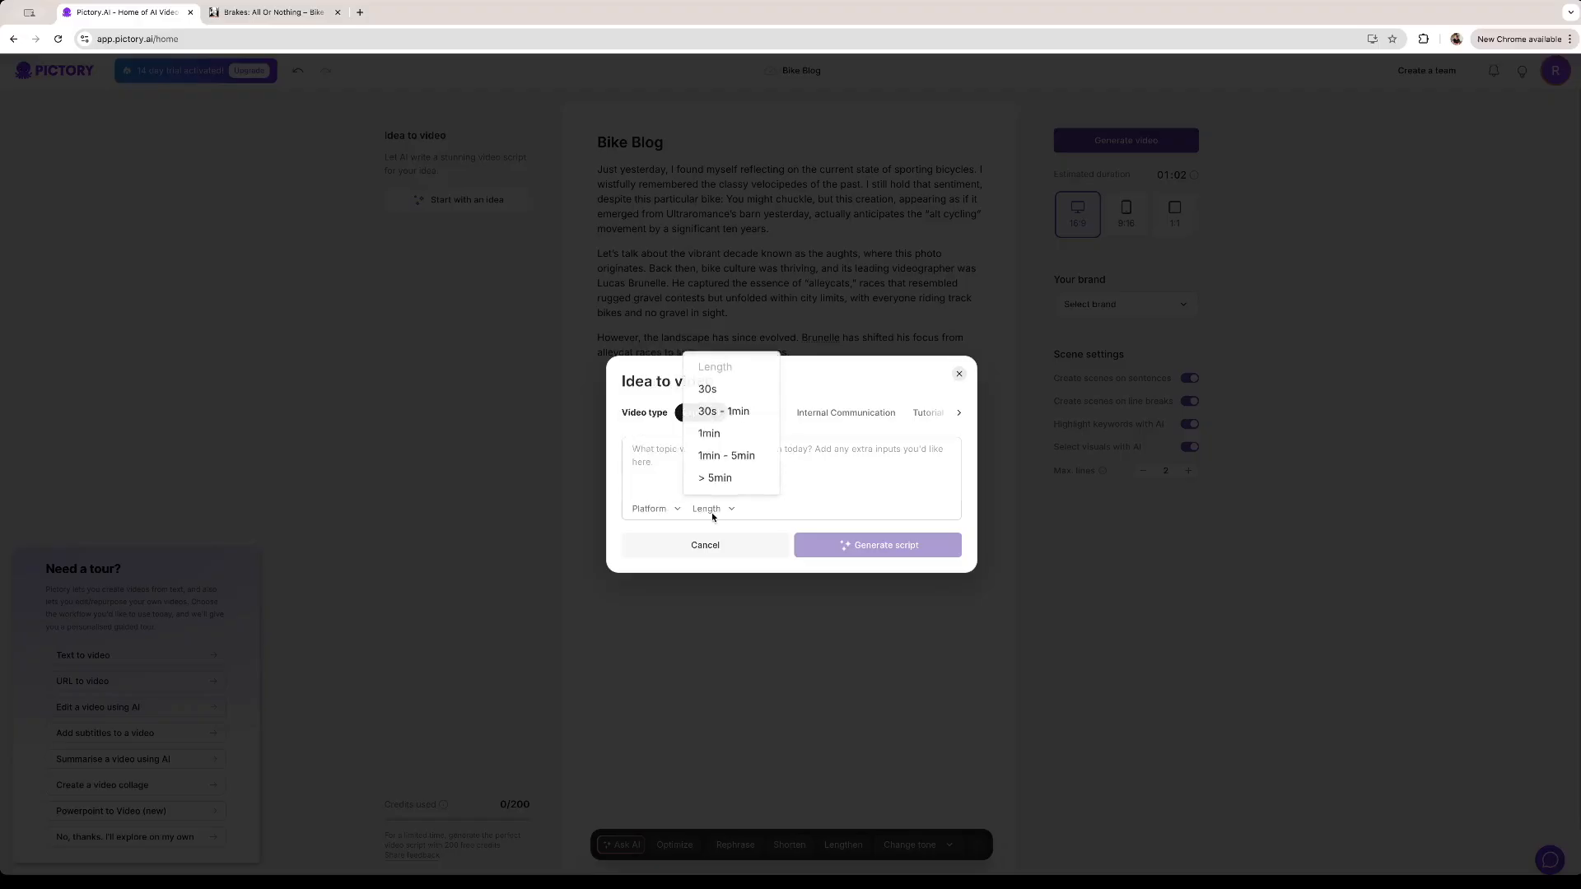
click(836, 490)
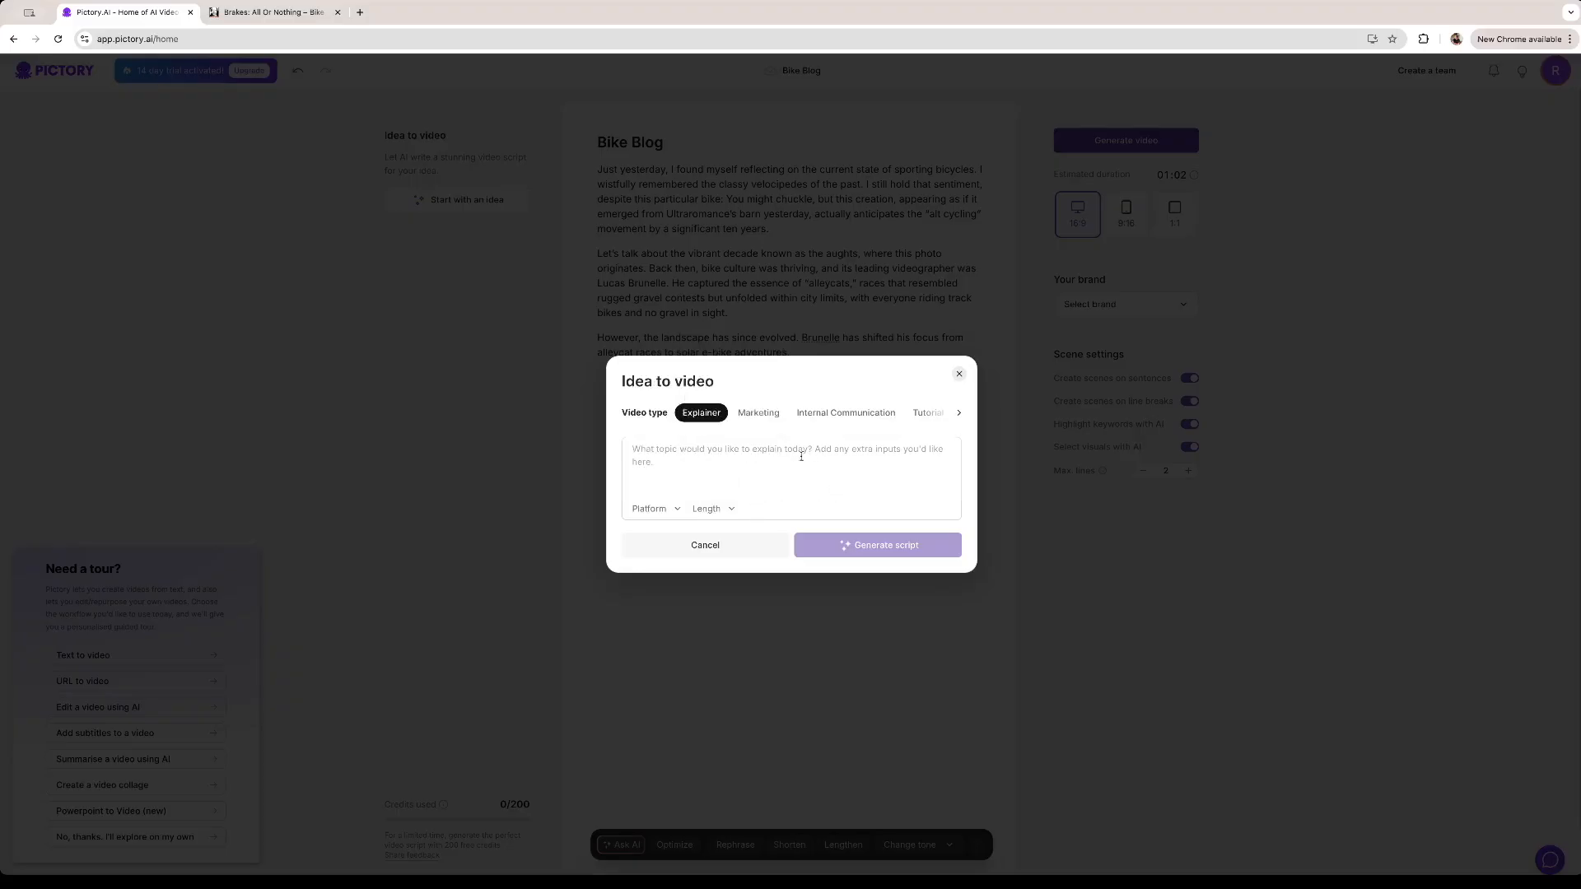
click(959, 374)
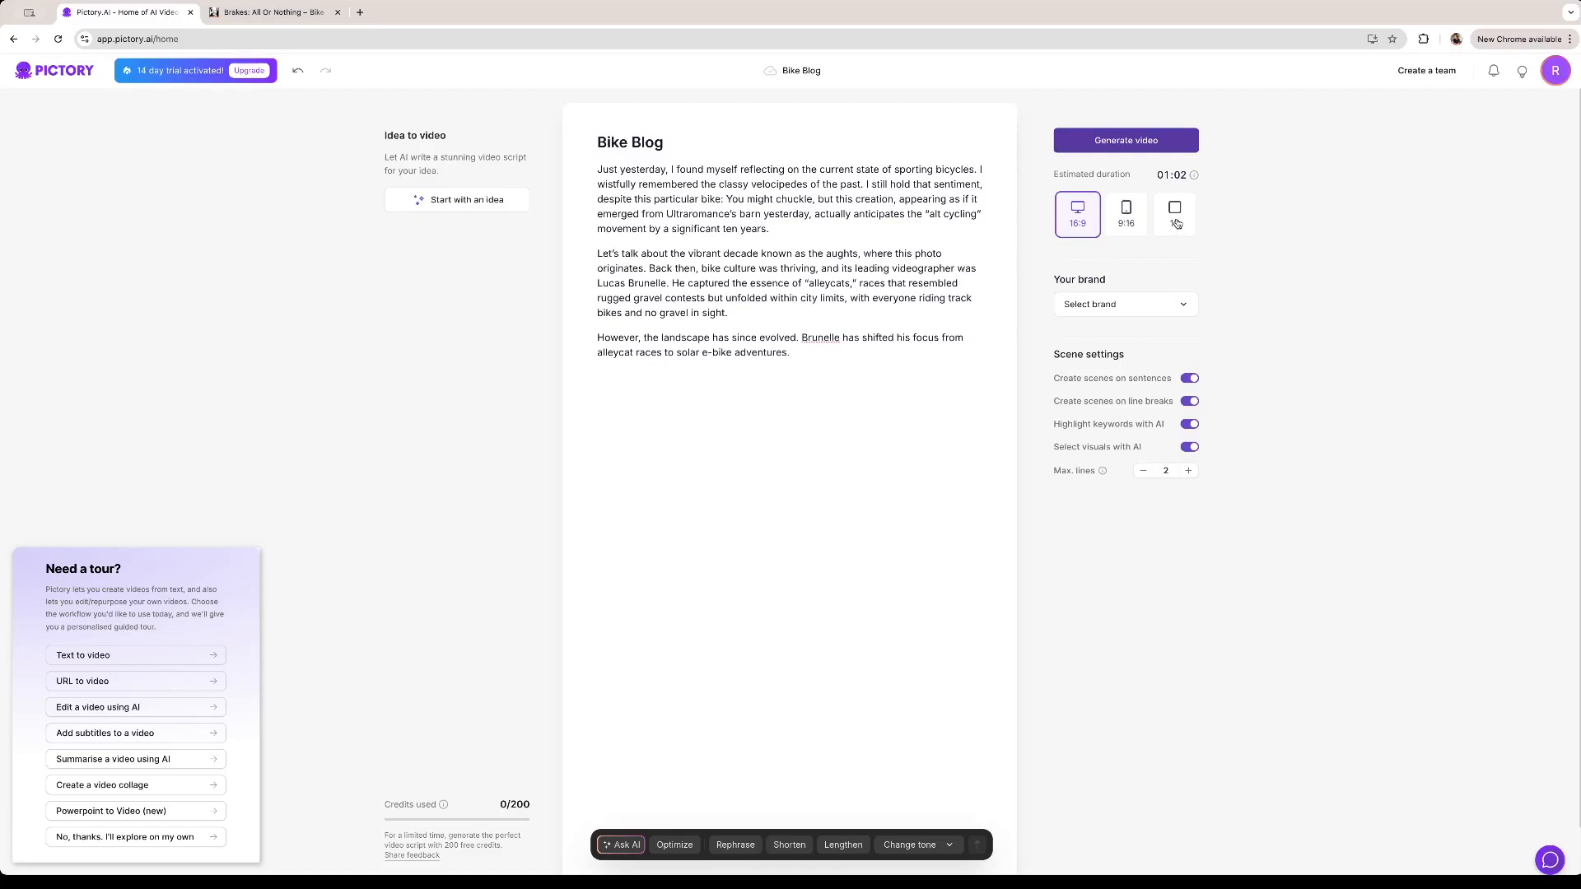
Step: Generate the video from the script in 16:9 format without selecting a brand
click(1183, 305)
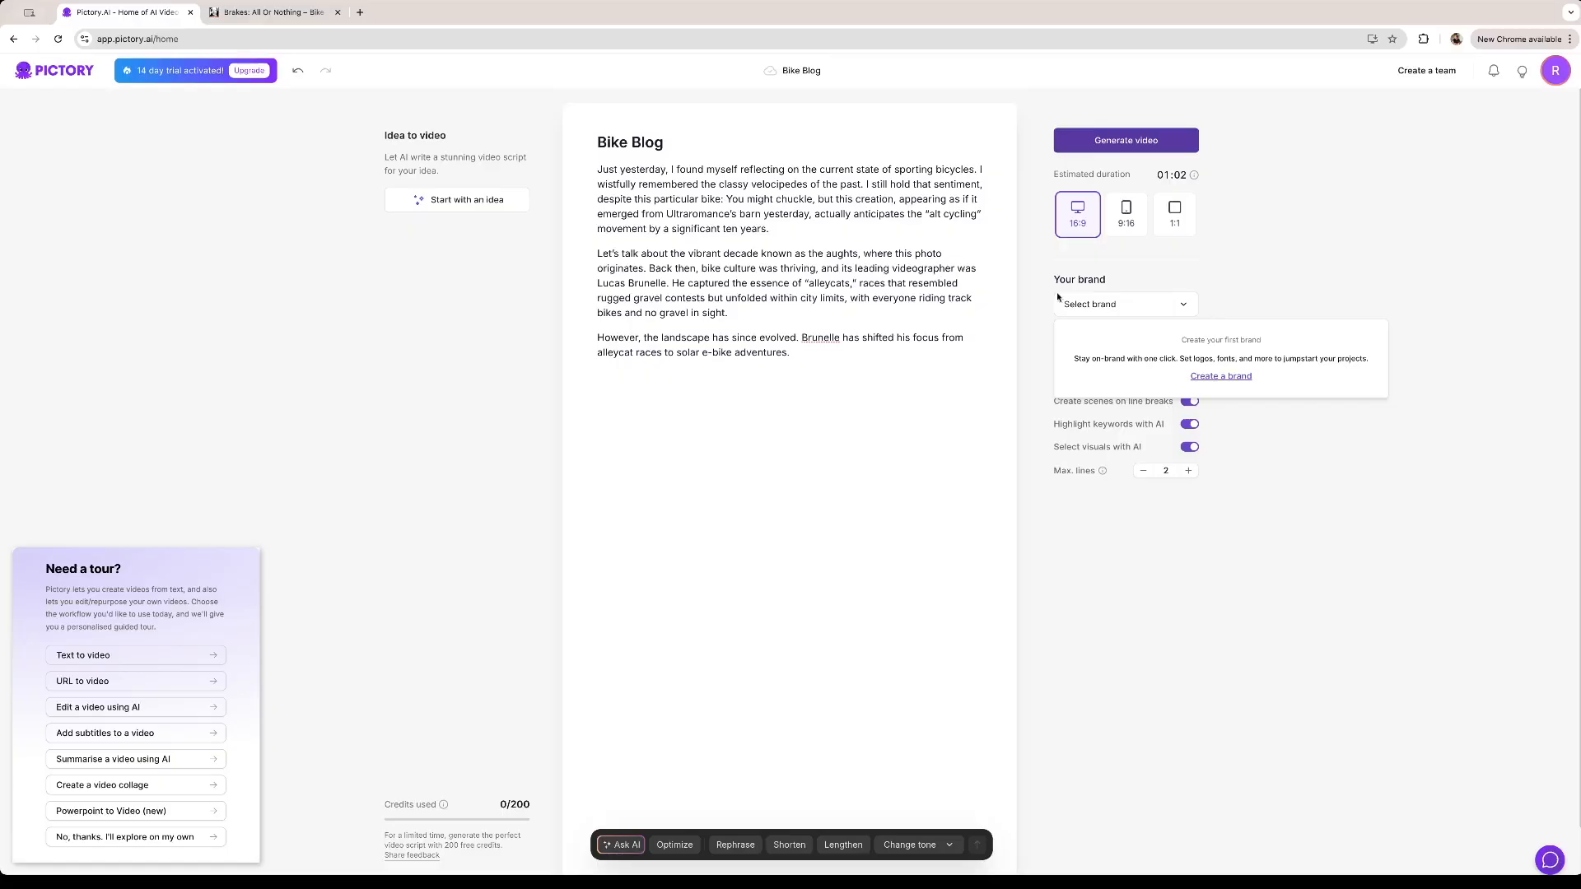
click(1117, 285)
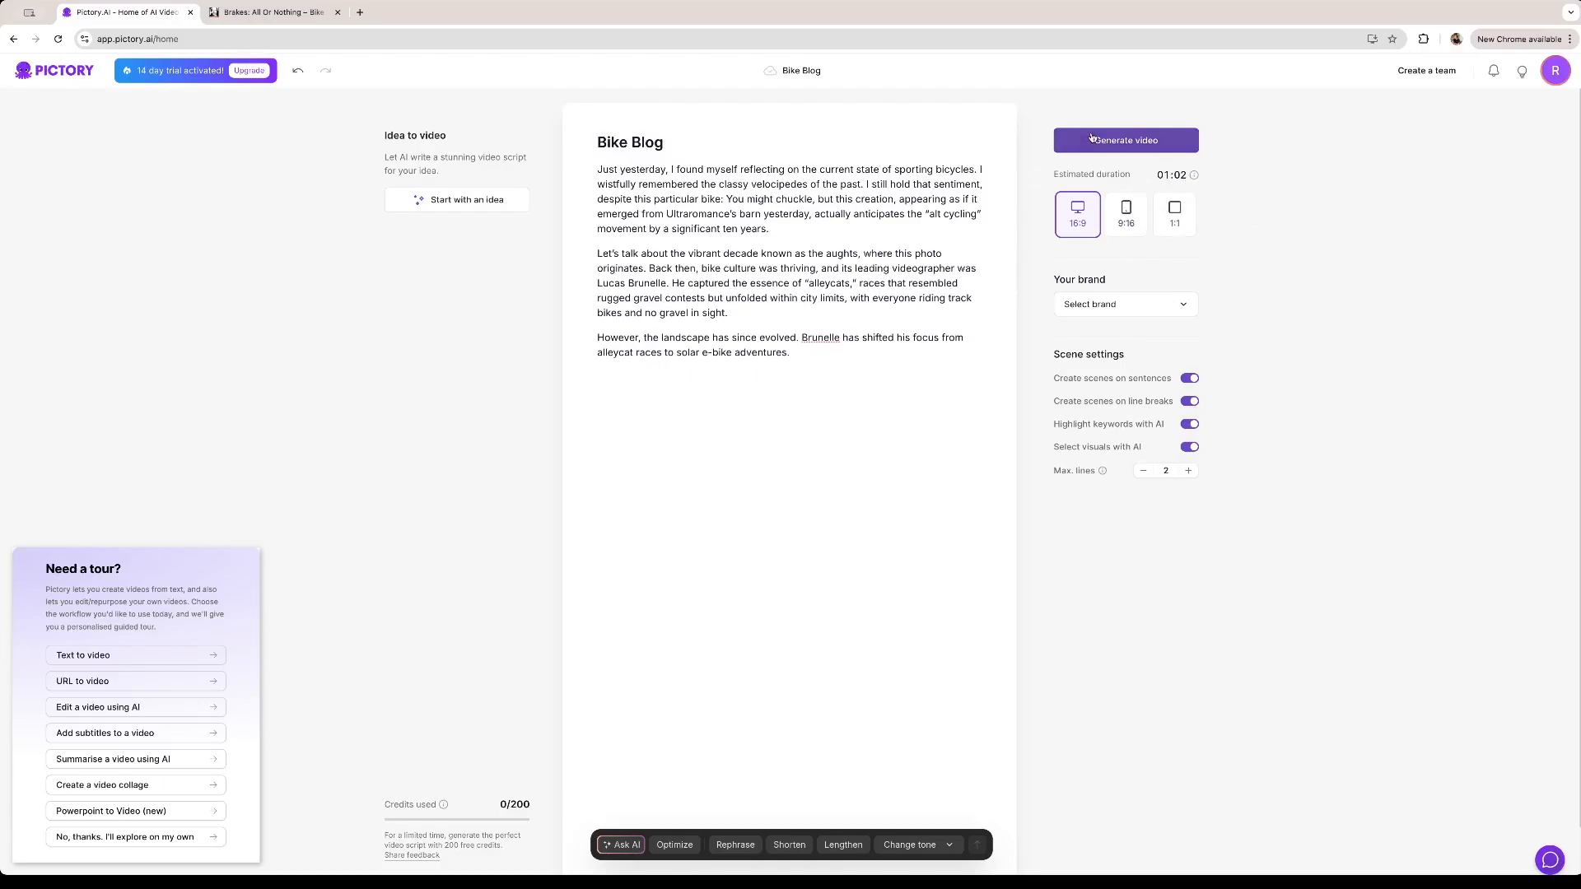
click(1137, 138)
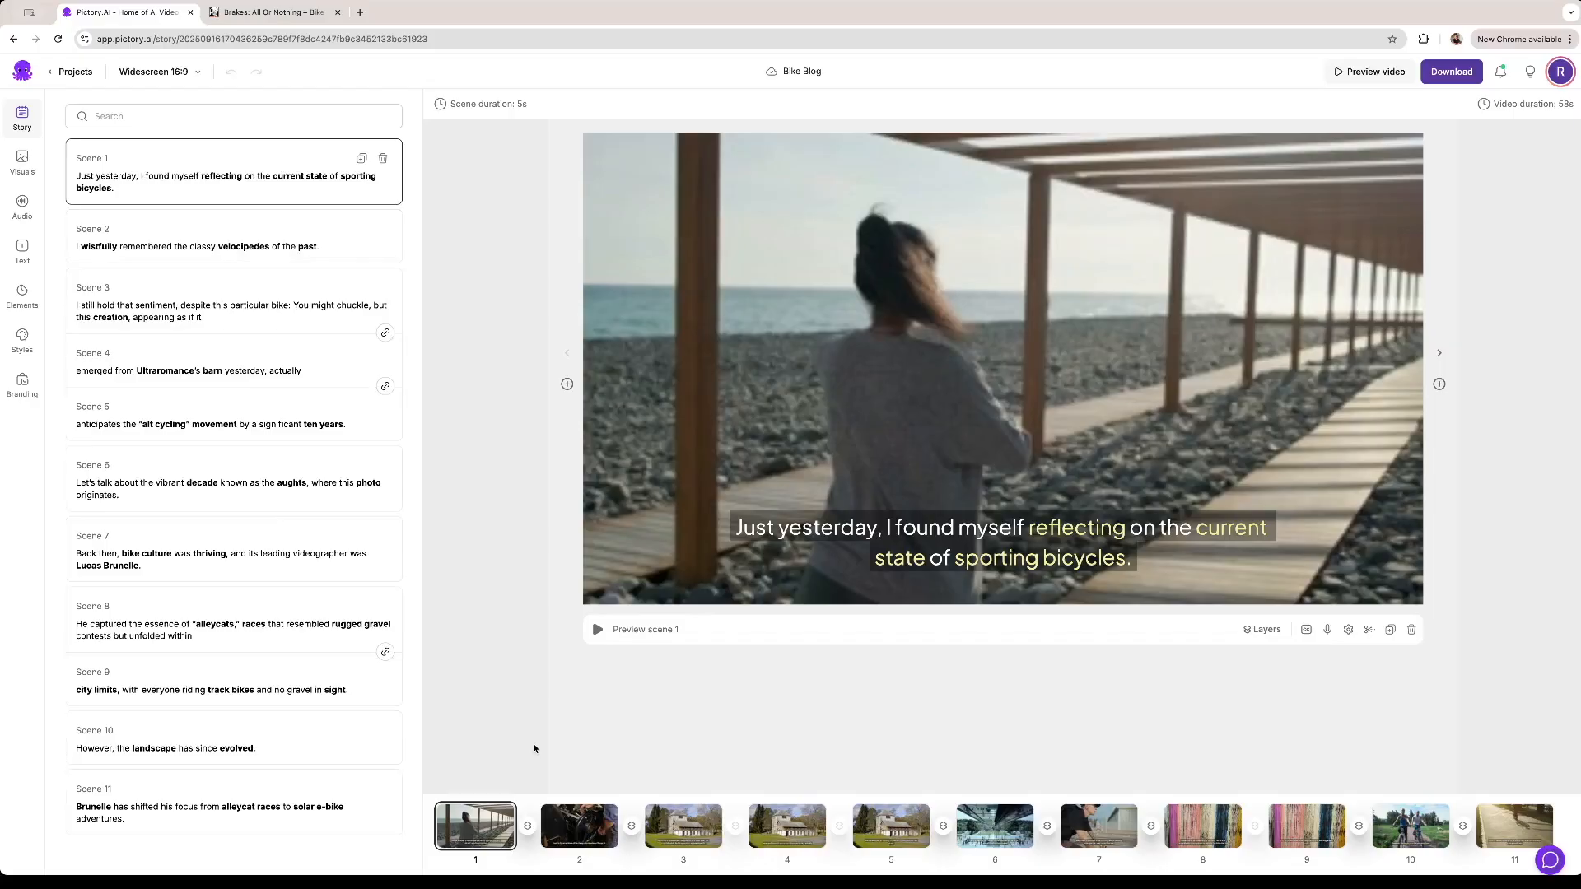
Step: Review the first few generated scenes and play the previews of scenes 1 and 2
click(601, 840)
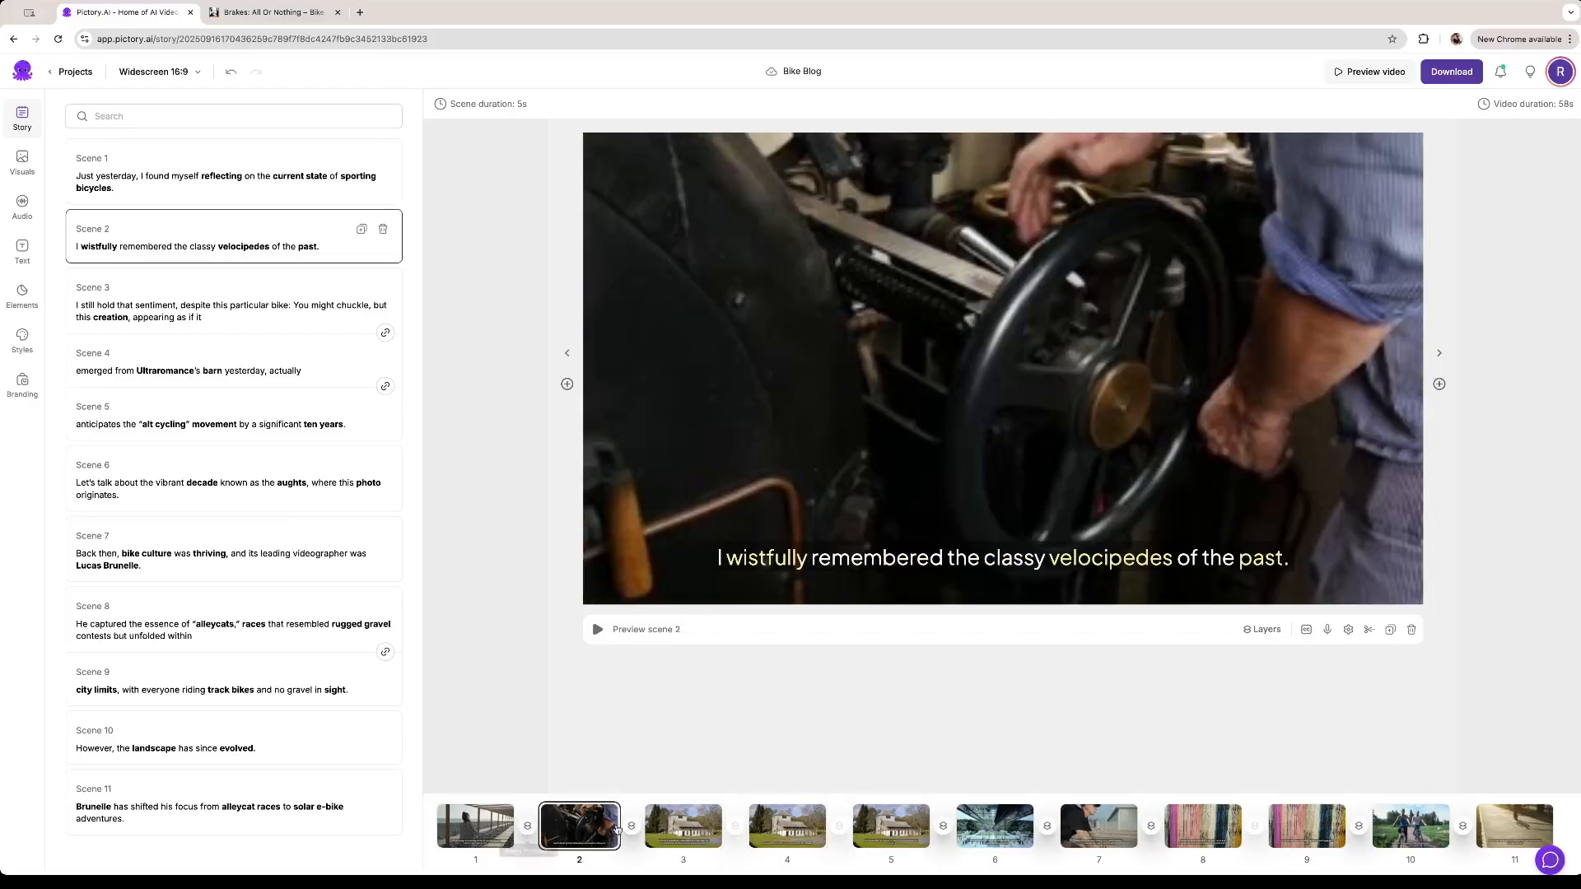
click(675, 834)
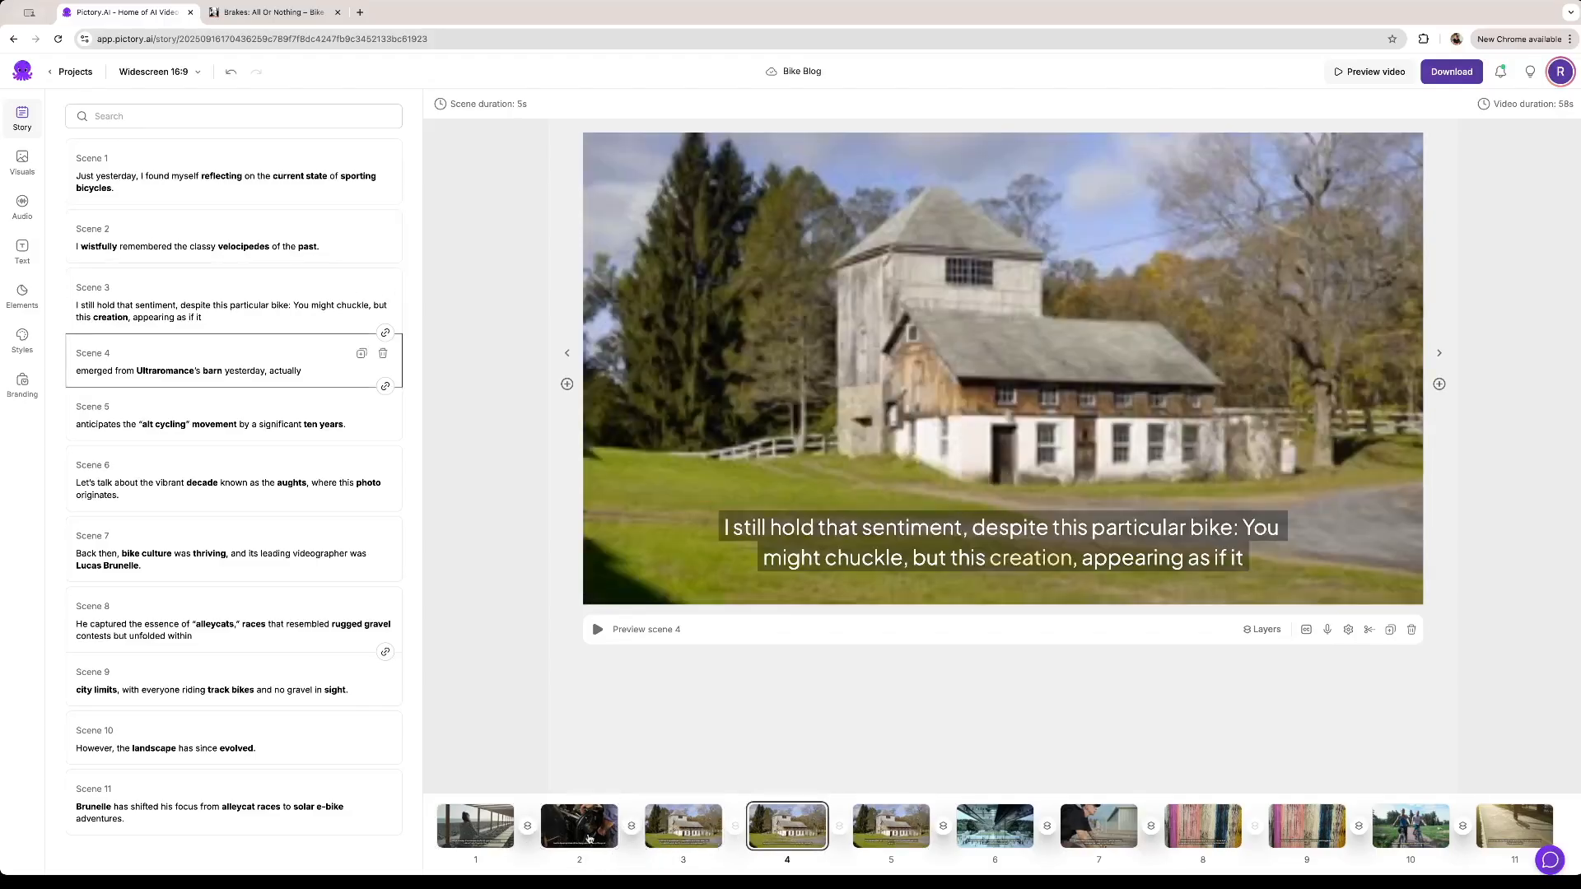
click(451, 826)
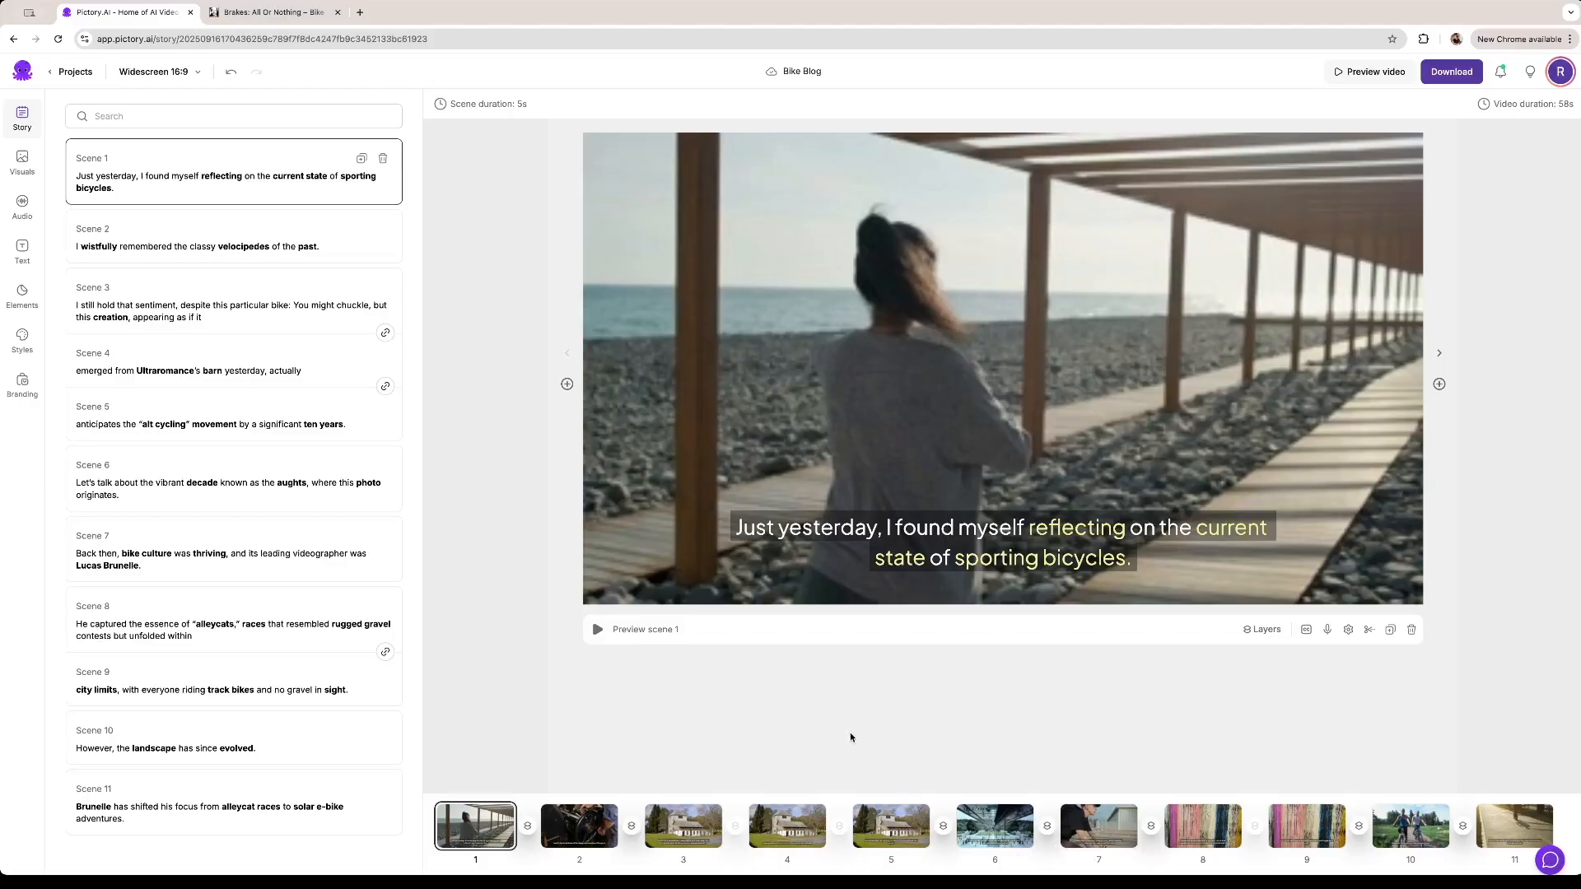
click(597, 629)
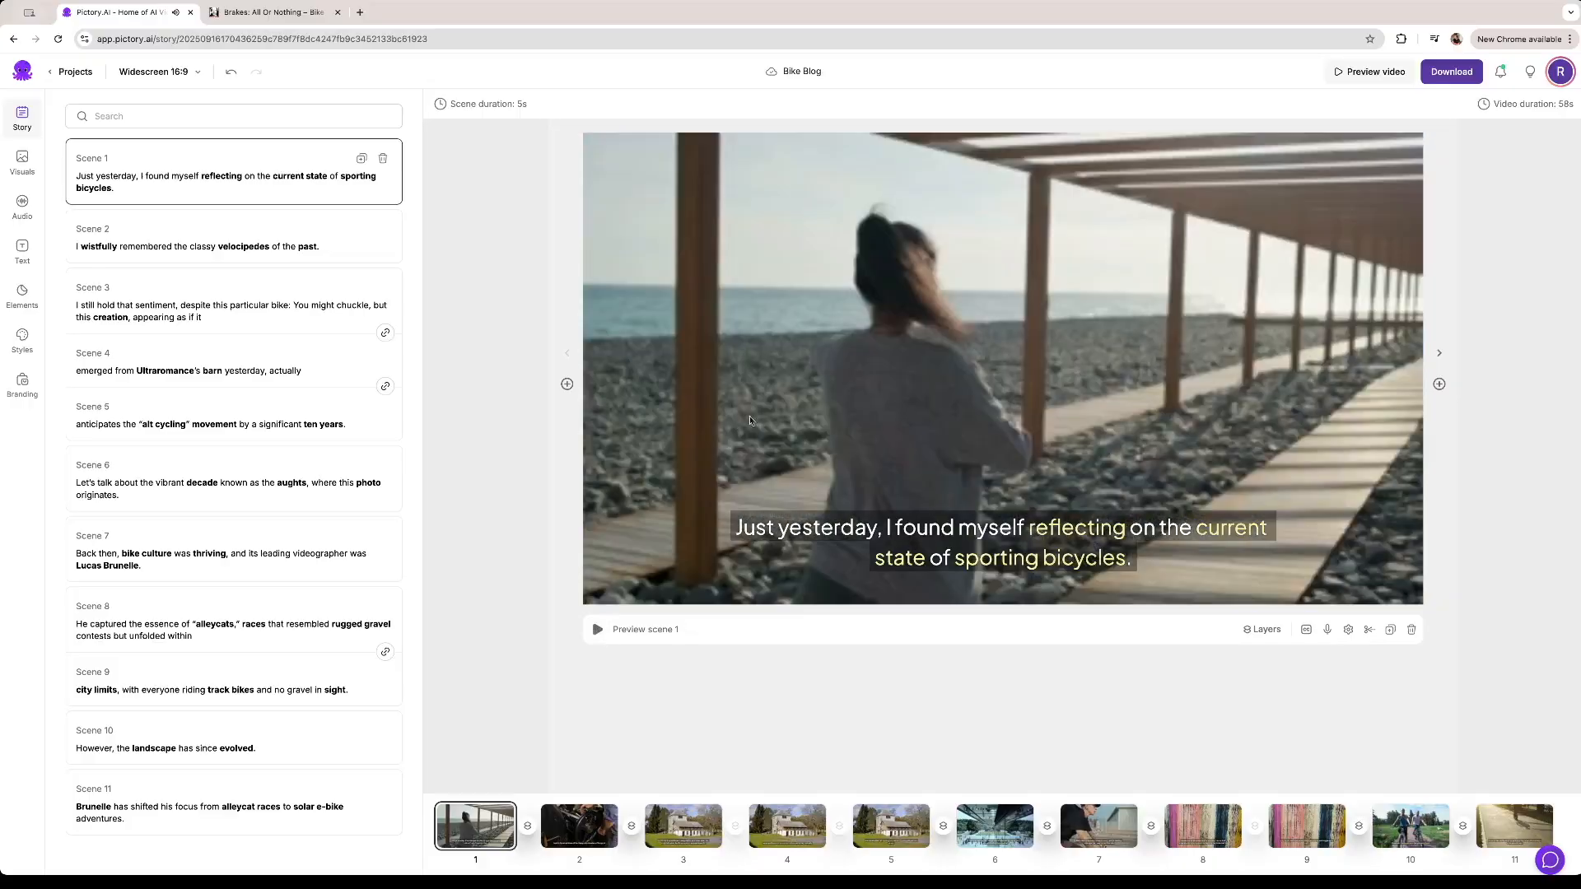
key(Down)
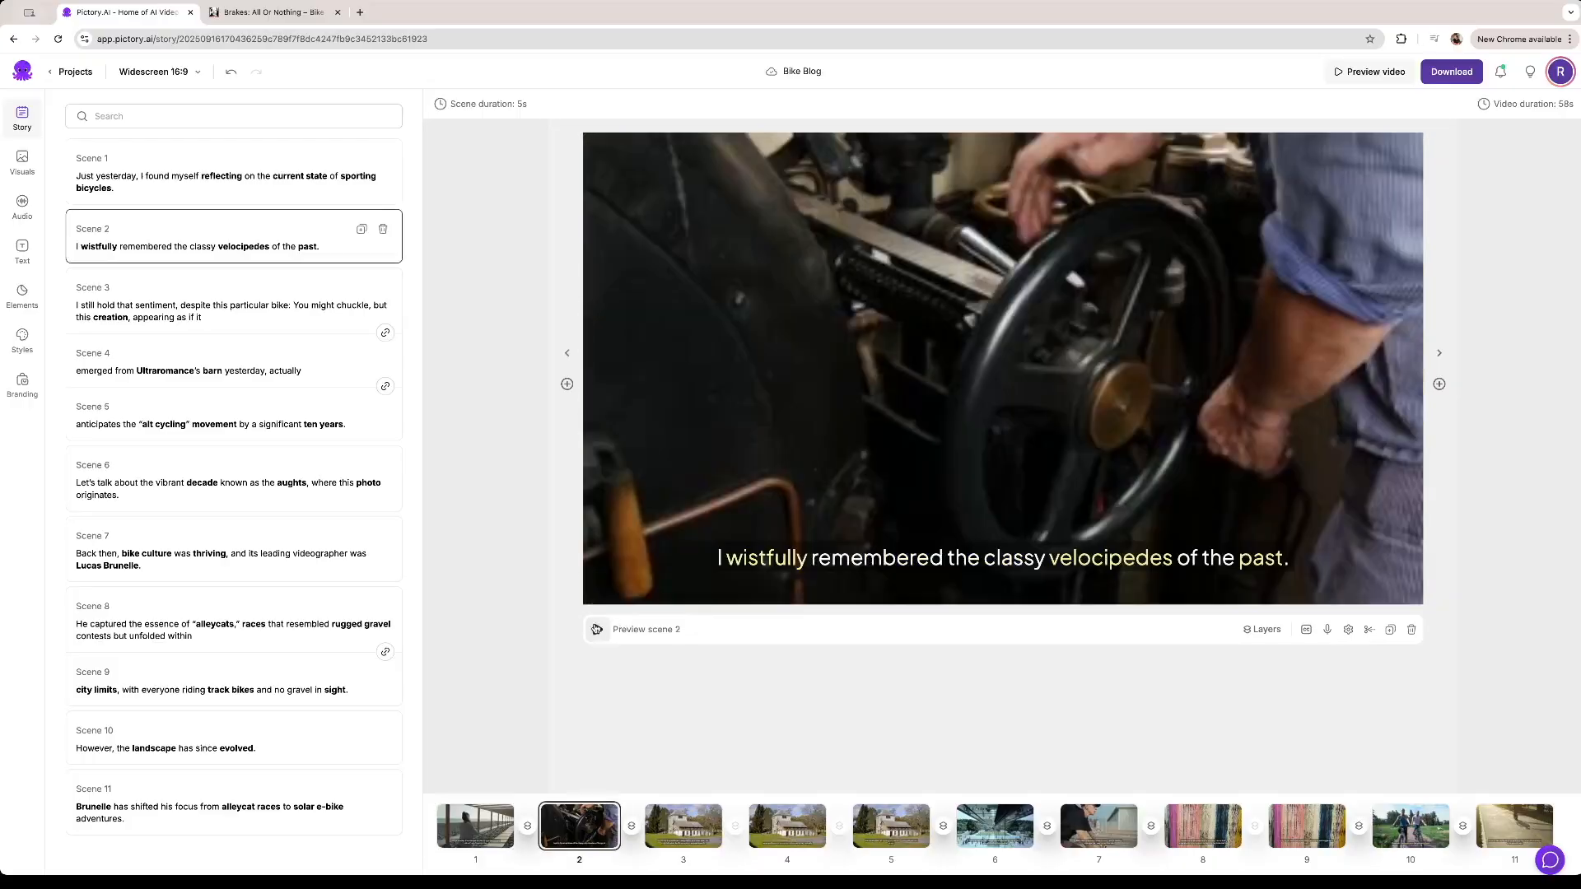
click(597, 630)
Step: Return to scene 1 and look over the voiceover voices and the library images and videos offered for it
click(84, 191)
click(23, 204)
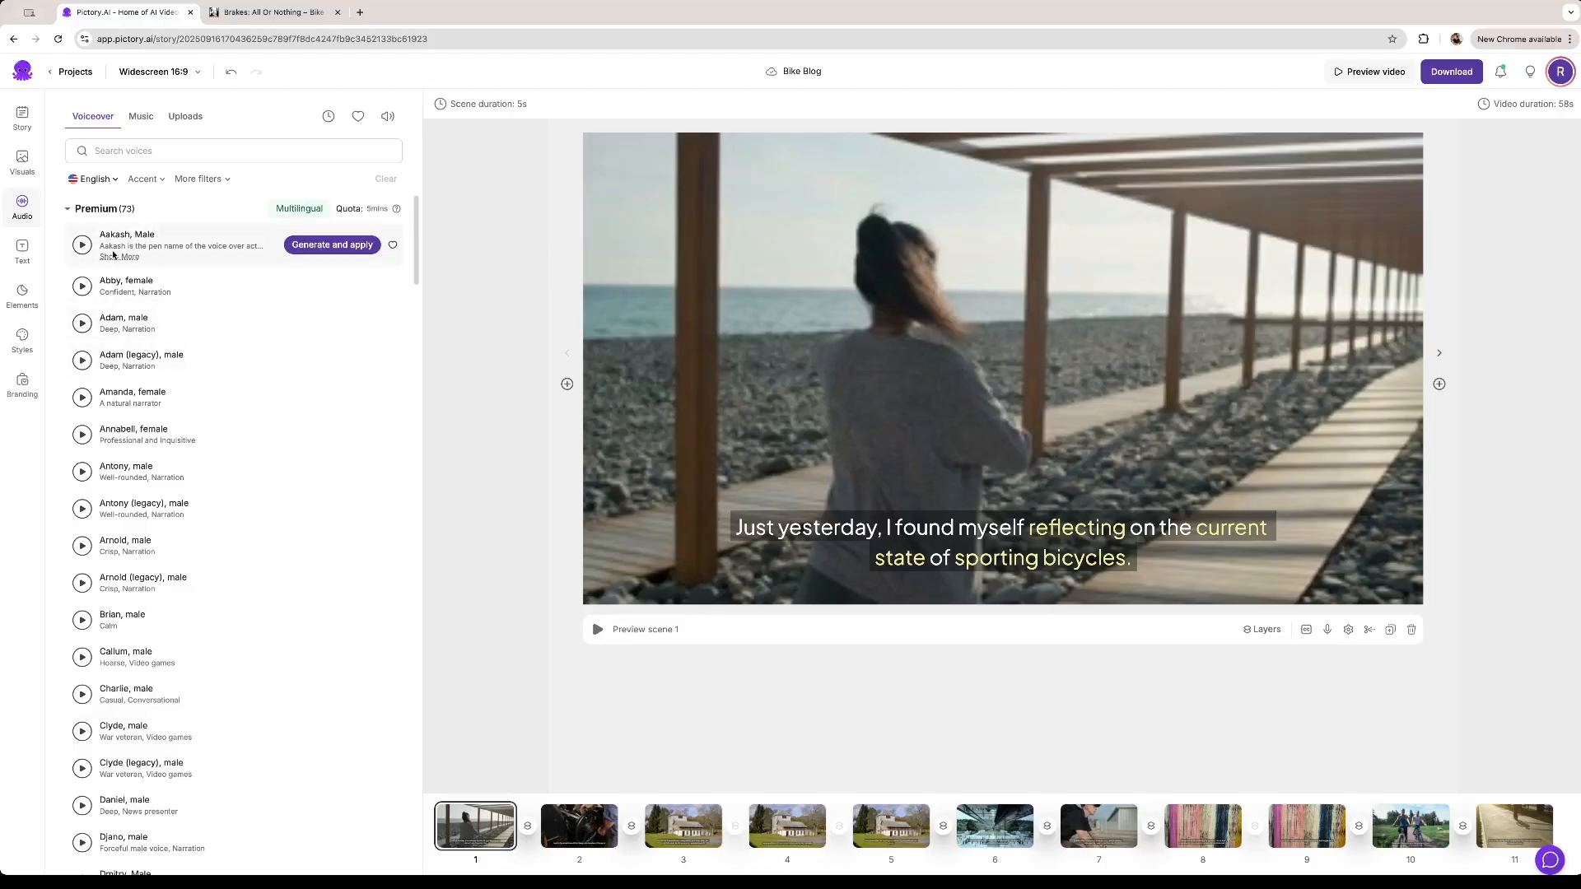
click(22, 117)
click(22, 162)
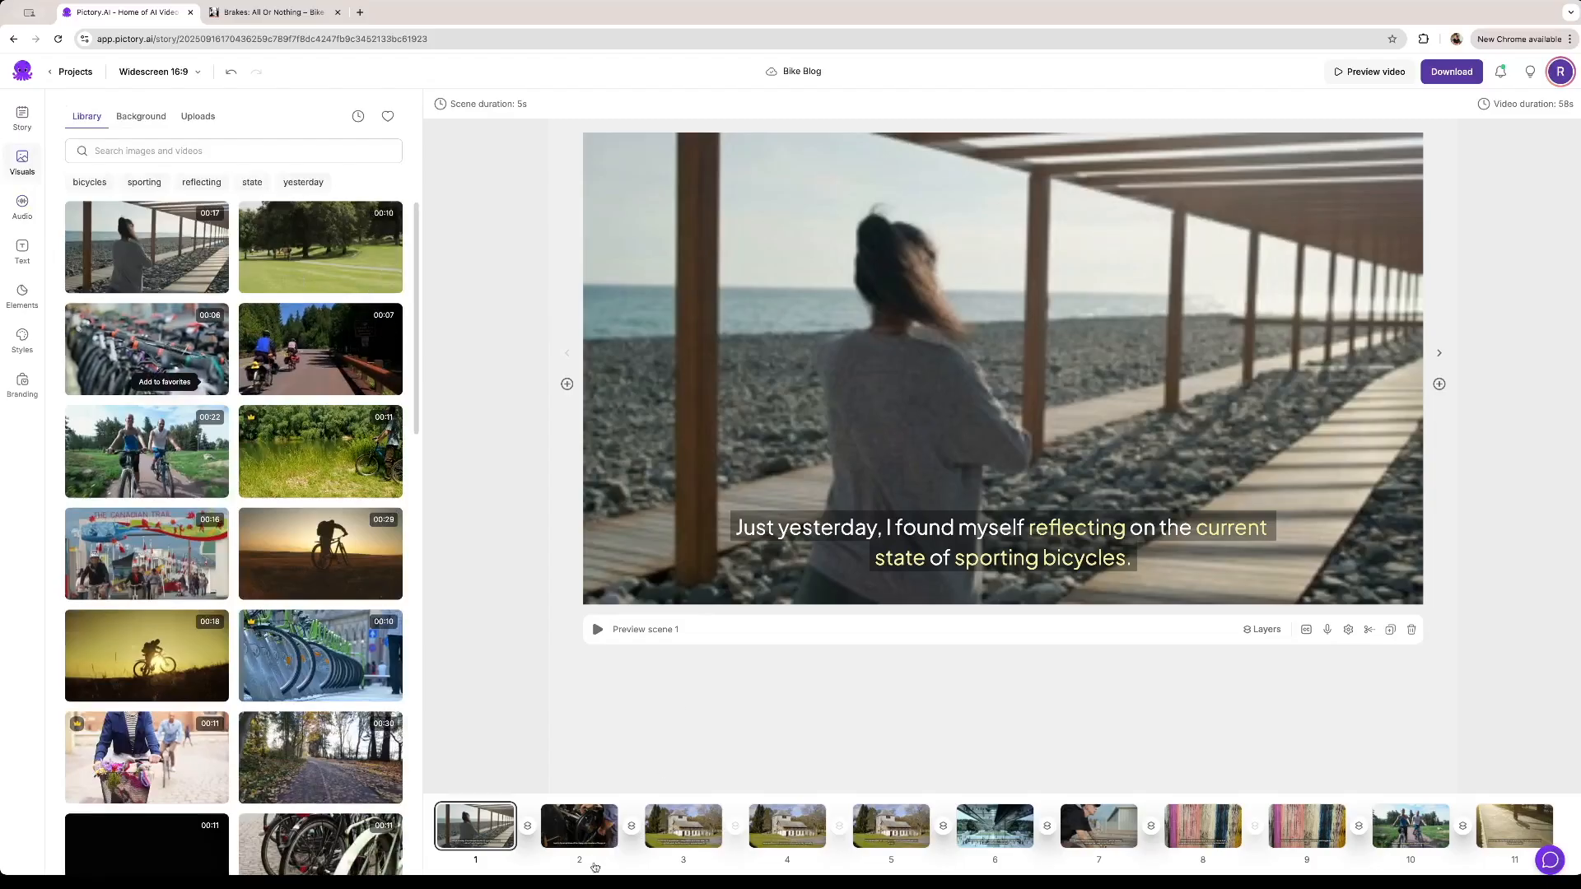
Step: Browse the library images and videos suggested for scene 1 and look over the decorative text and element options
mouse_move(348, 366)
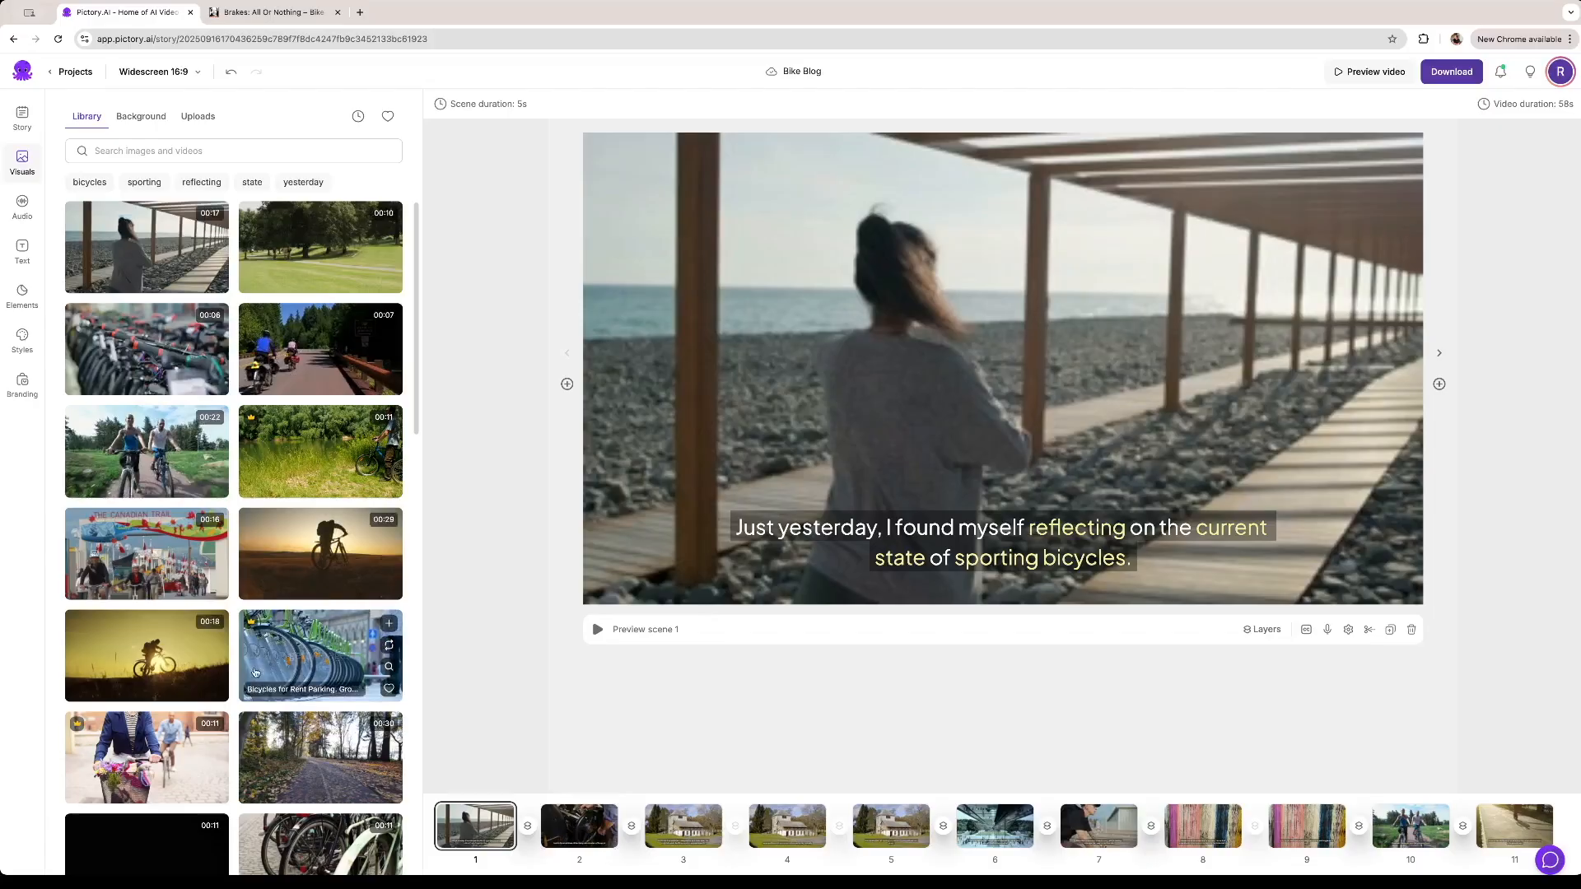
scroll(254, 673, down, 3)
scroll(254, 672, down, 4)
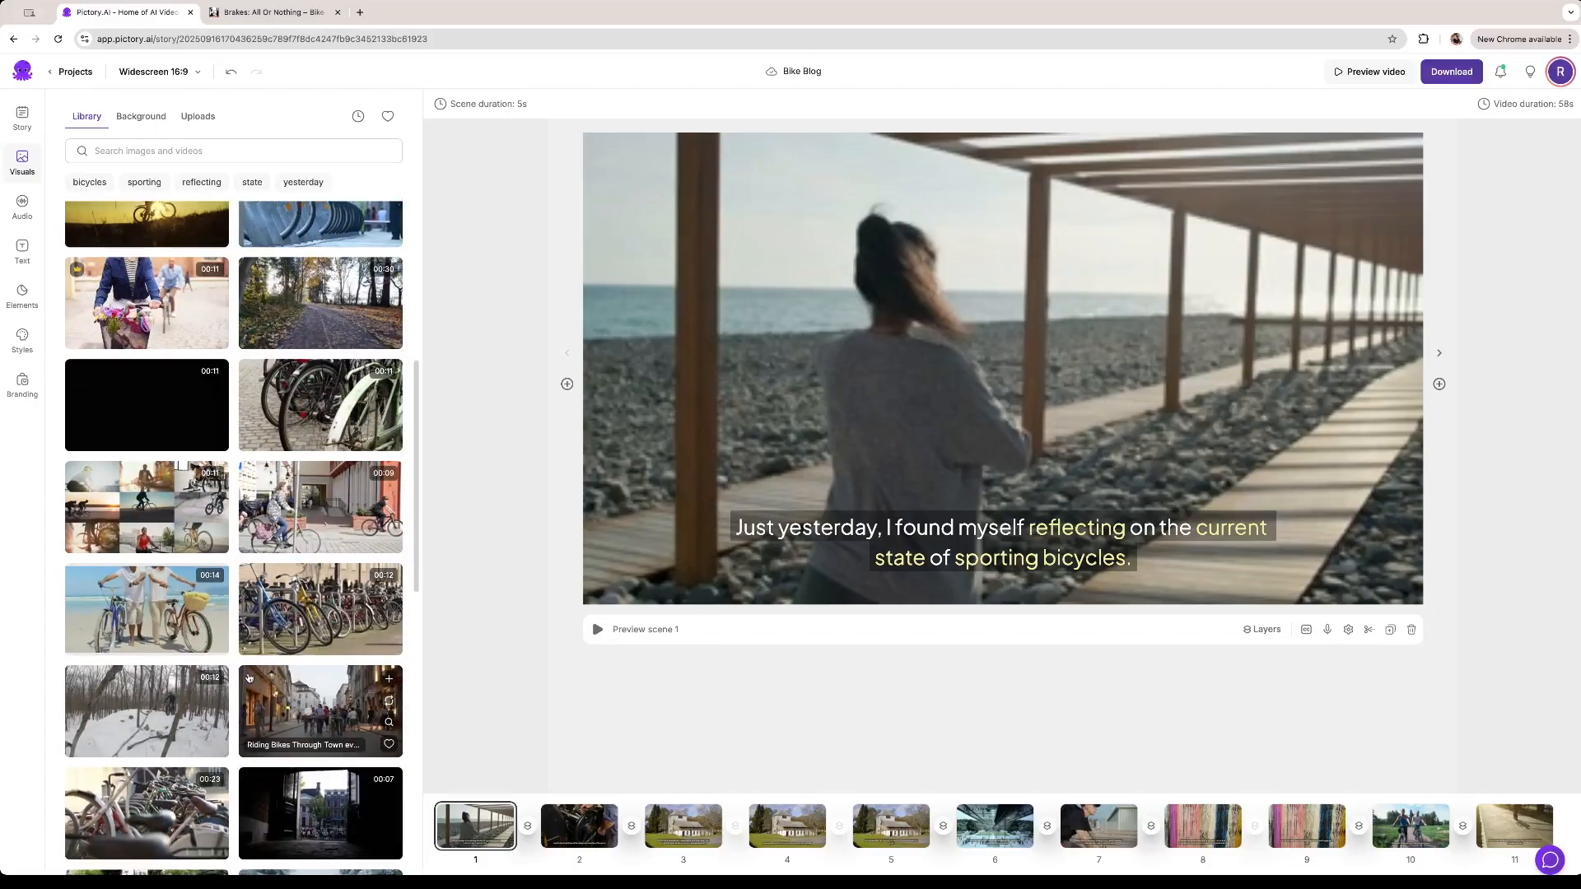
mouse_move(159, 337)
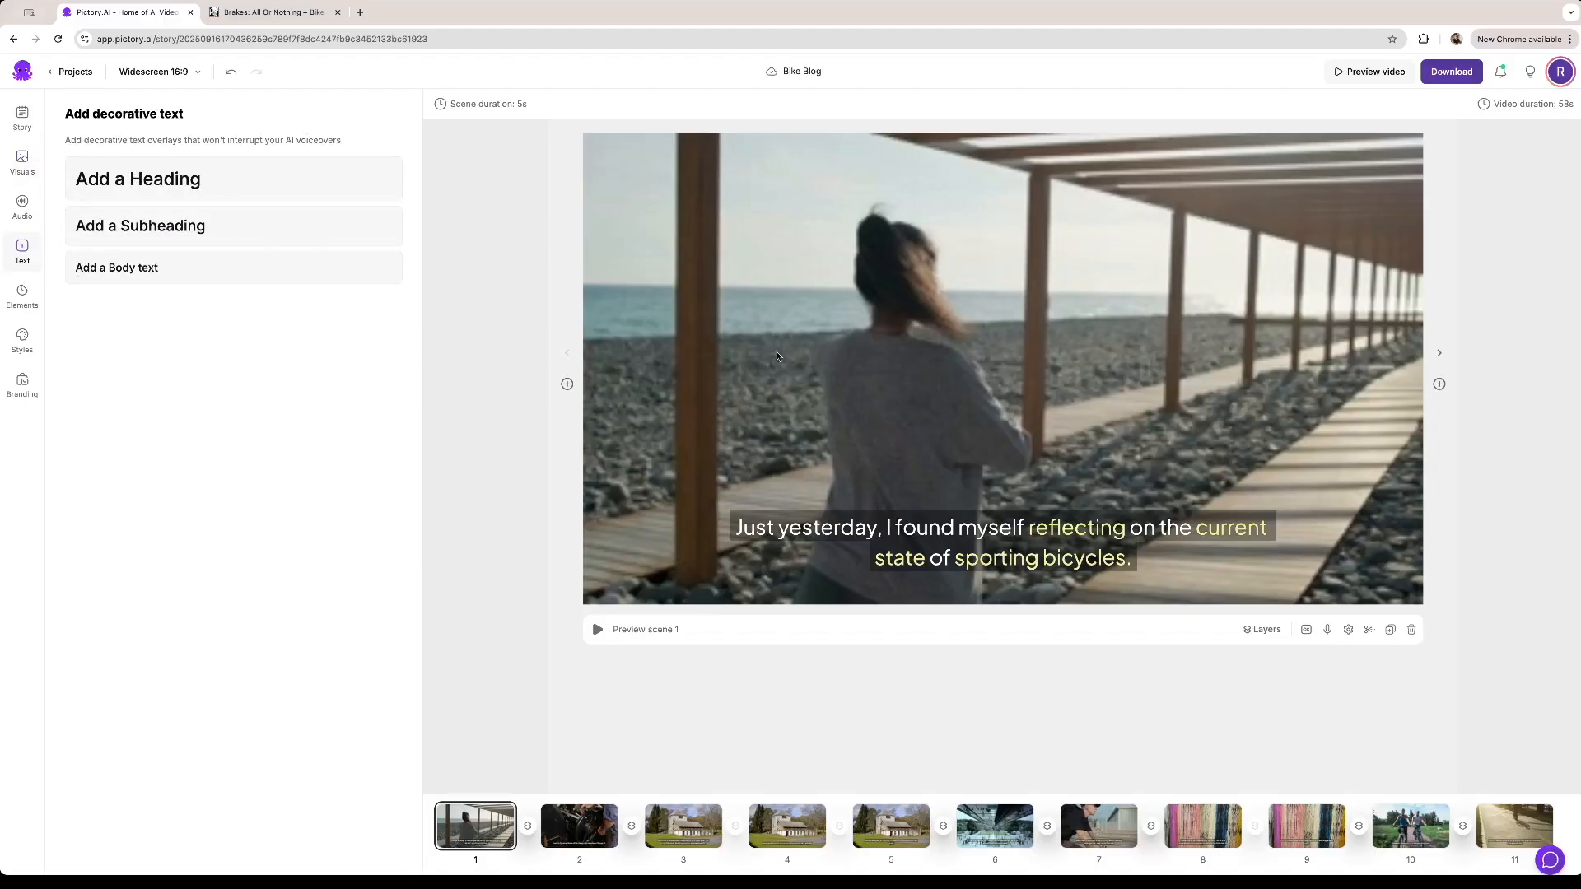
click(22, 296)
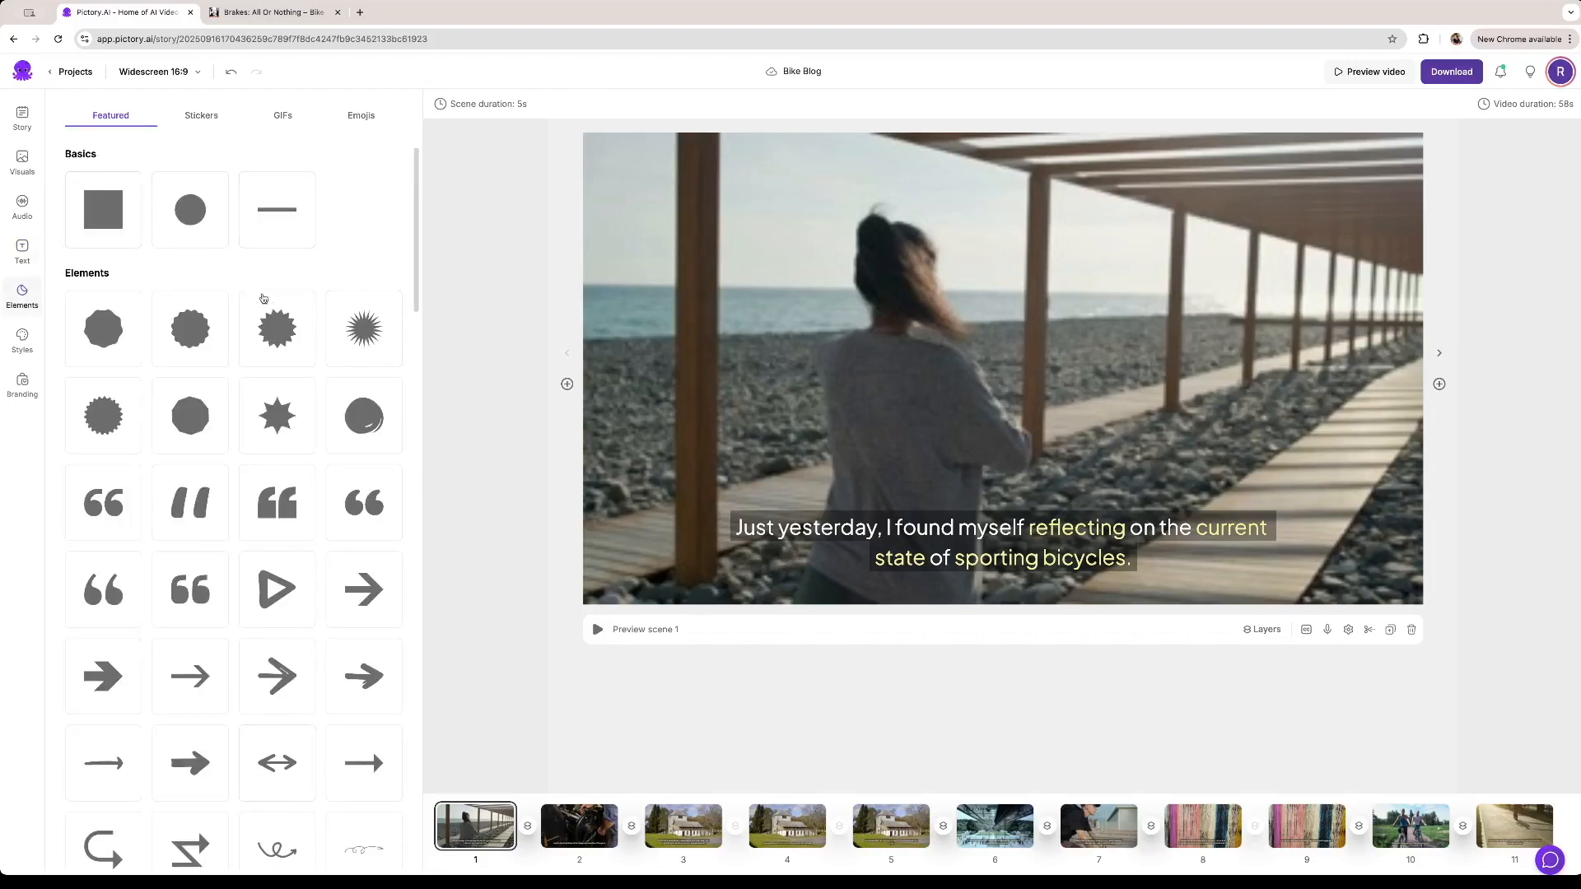
Step: Apply the Blue Tech Caption text style to scene 1 and check the branding options before returning to the scene script
click(22, 341)
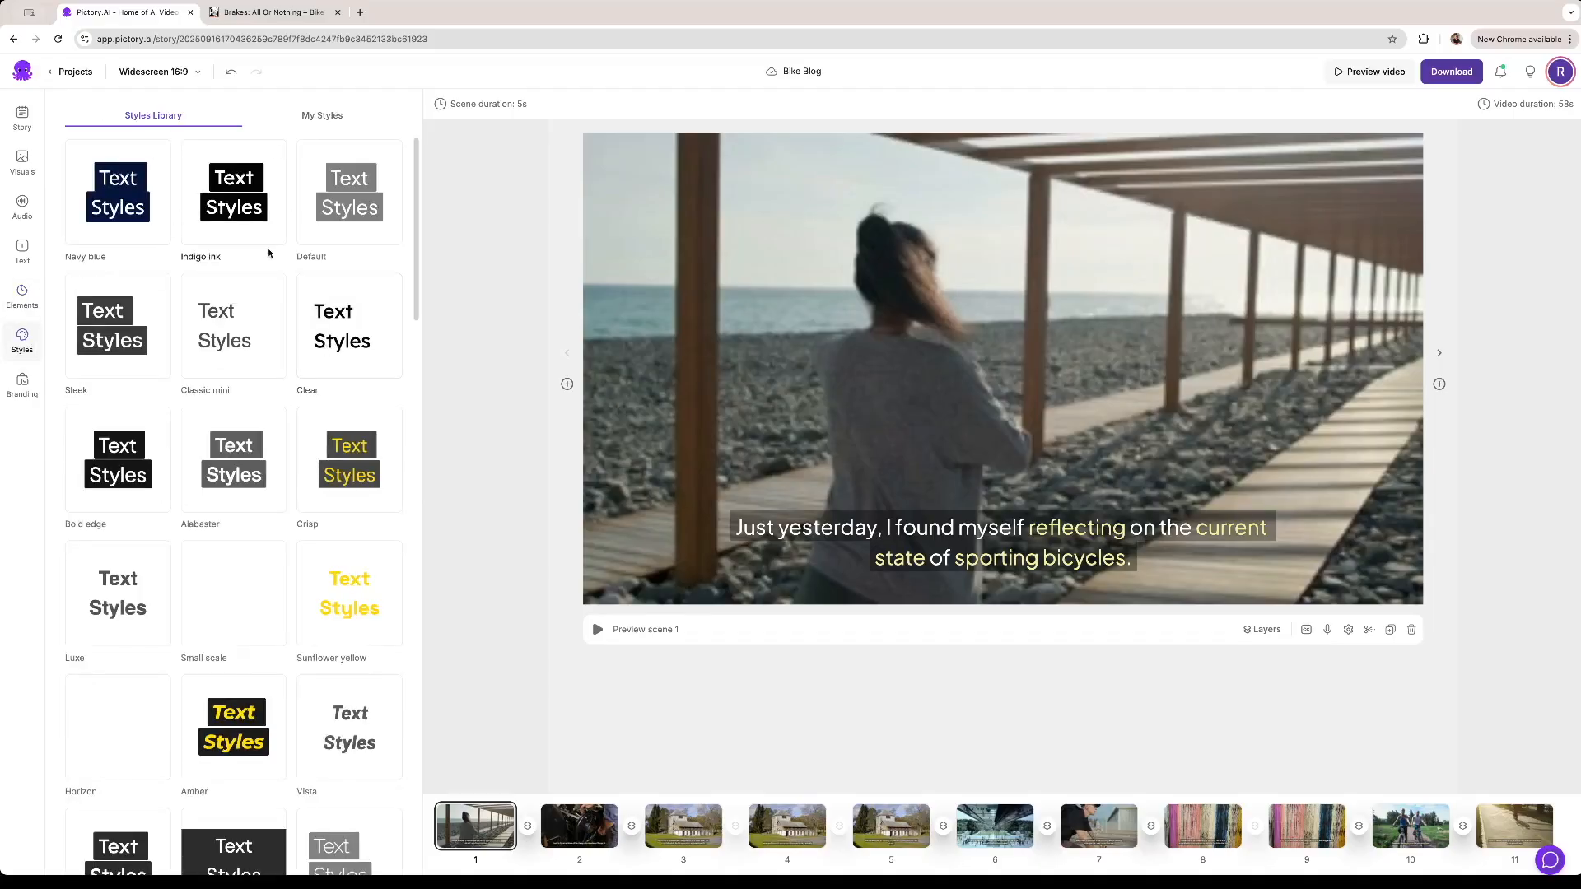
scroll(286, 514, down, 5)
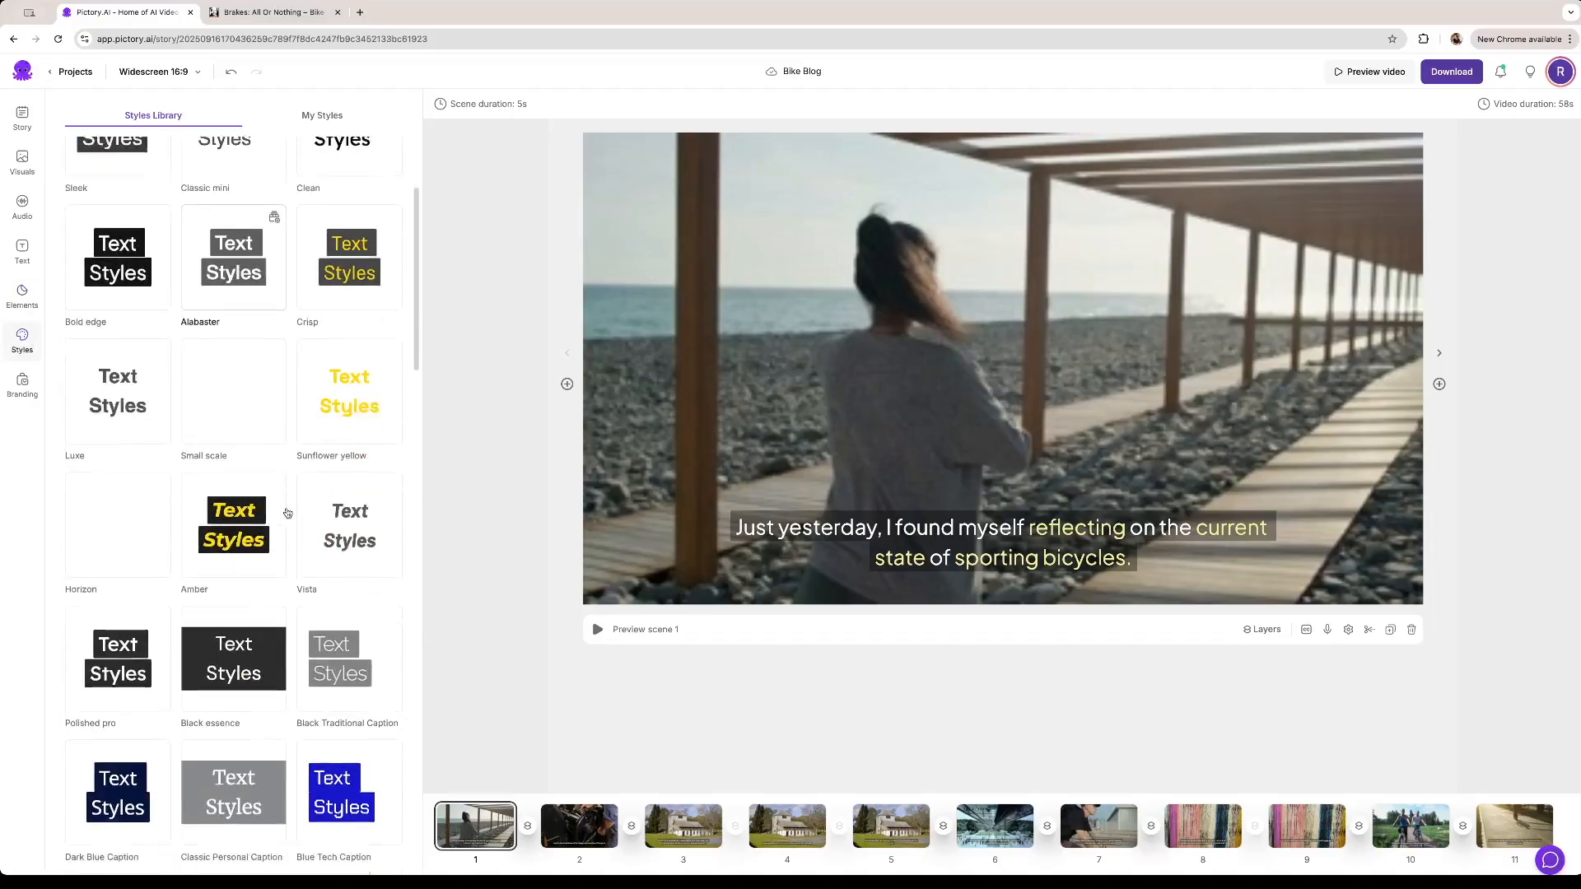
click(358, 663)
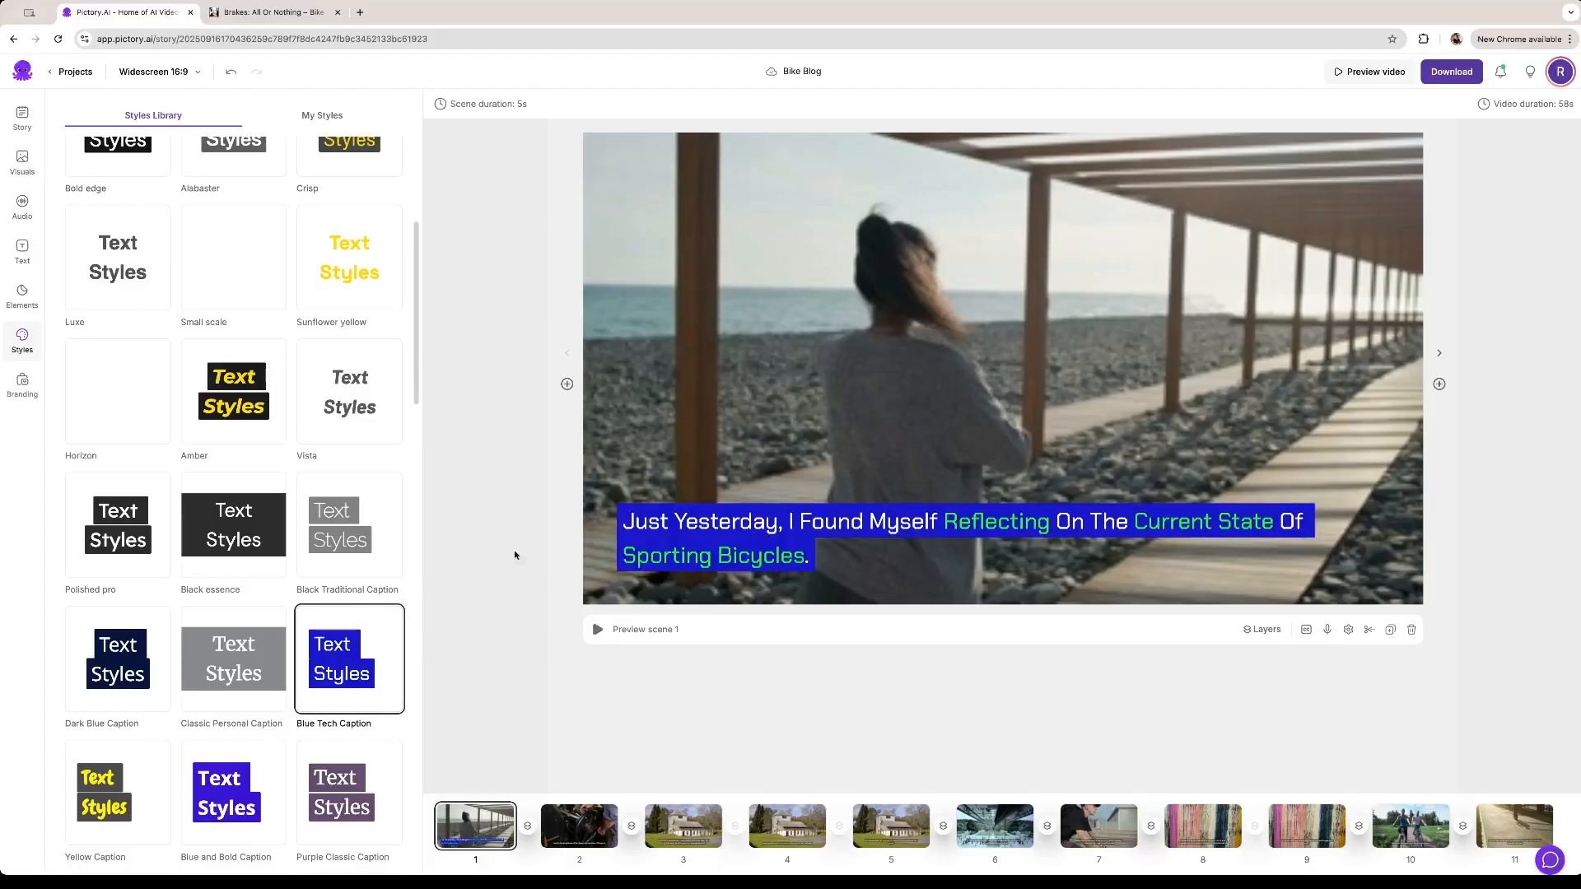
click(22, 384)
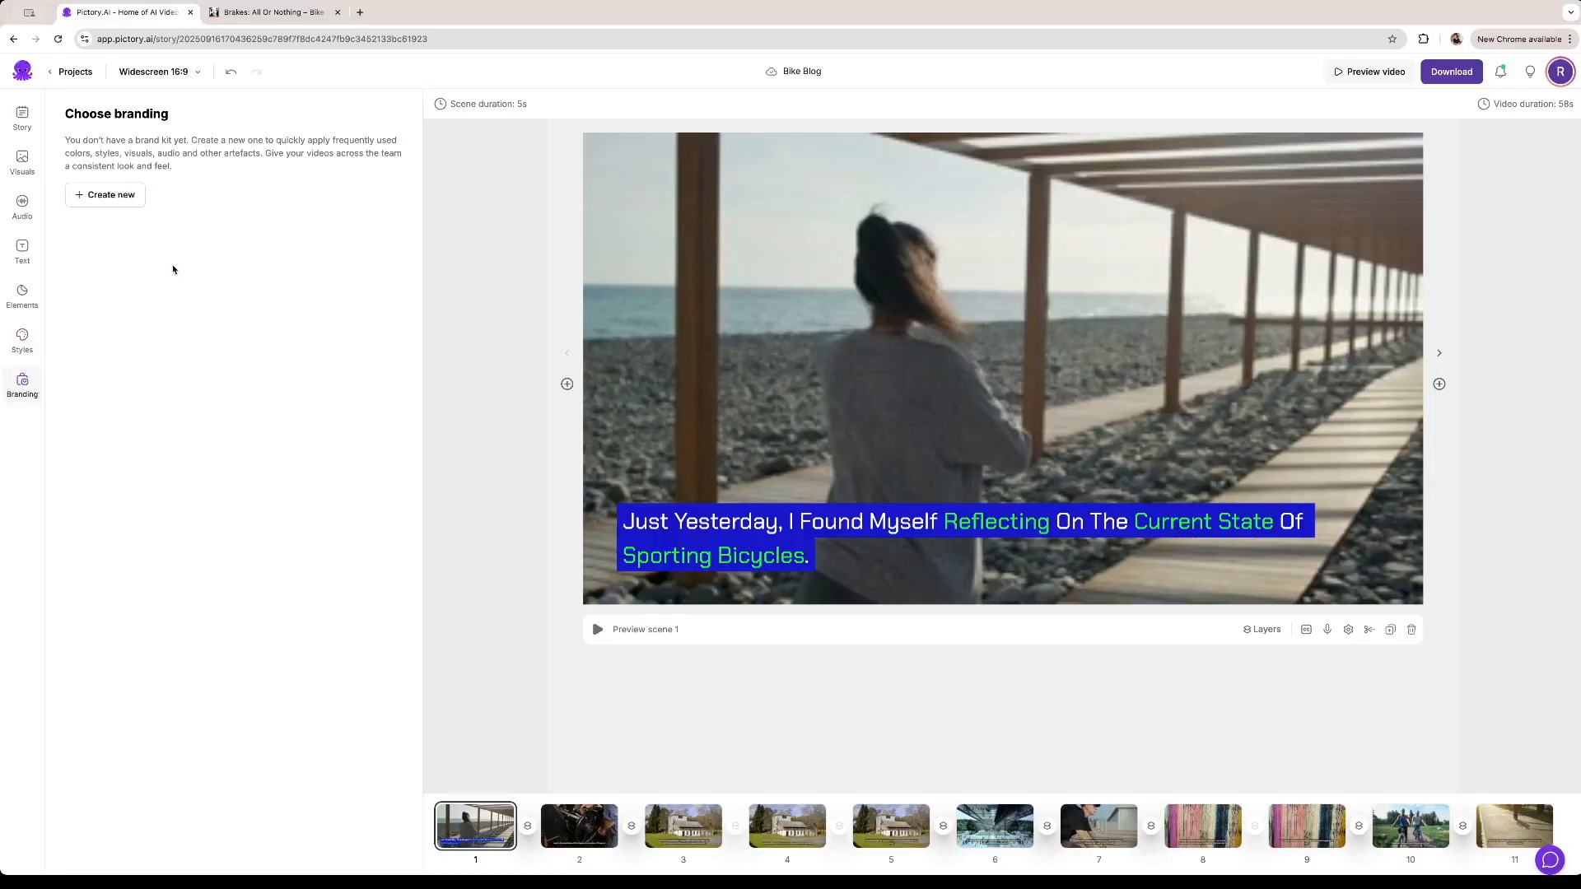
click(23, 118)
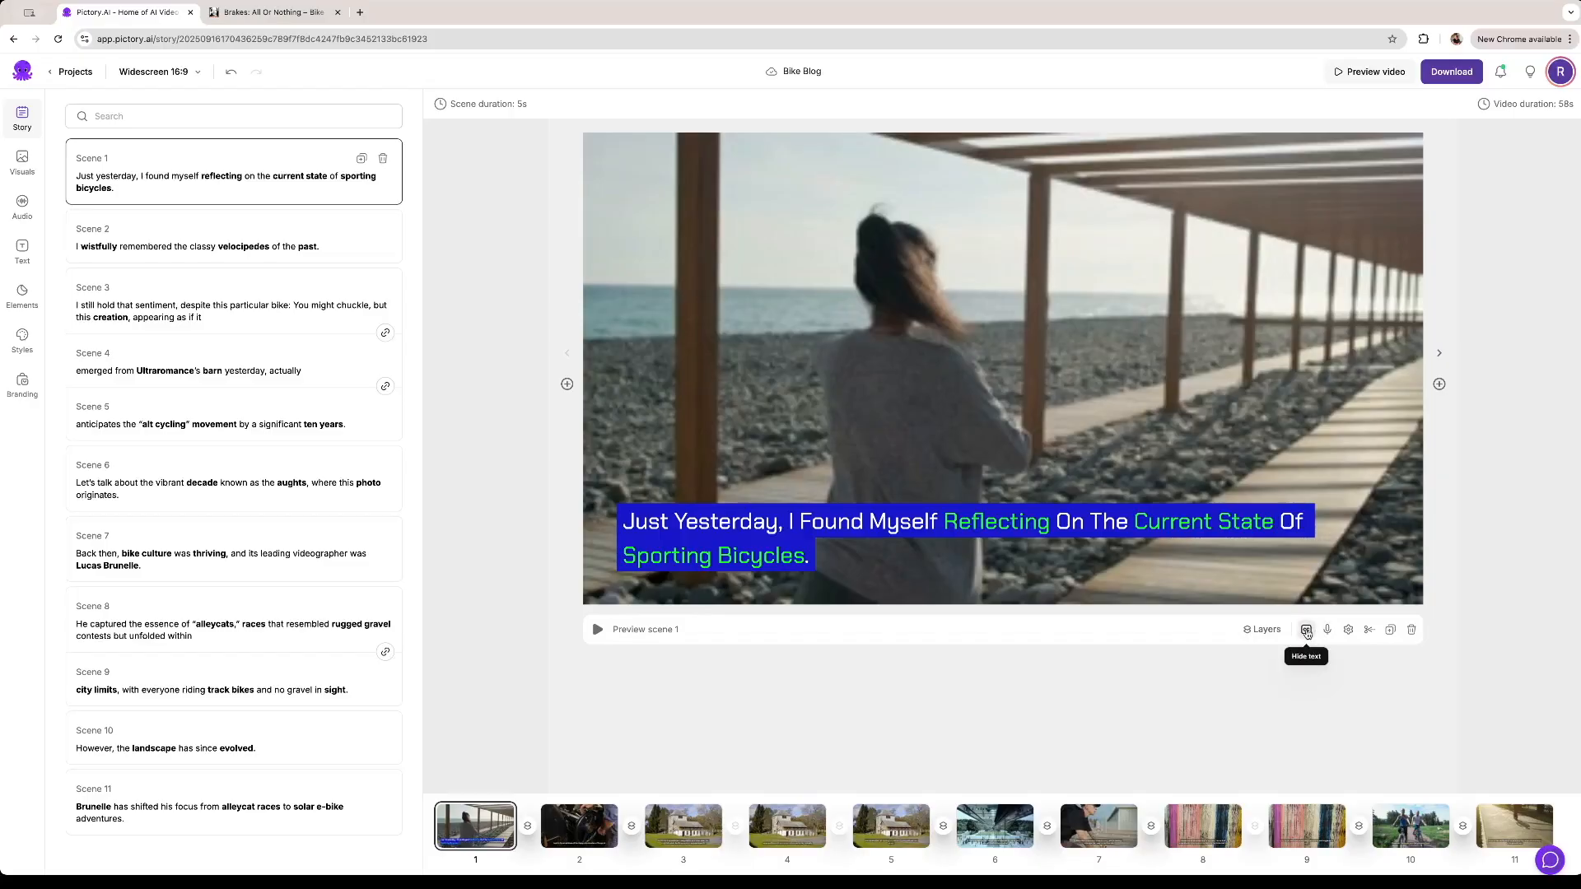
Step: Record a voiceover of about 6 seconds for scene 1, allowing microphone access while visiting the site, and save the recording
click(1328, 630)
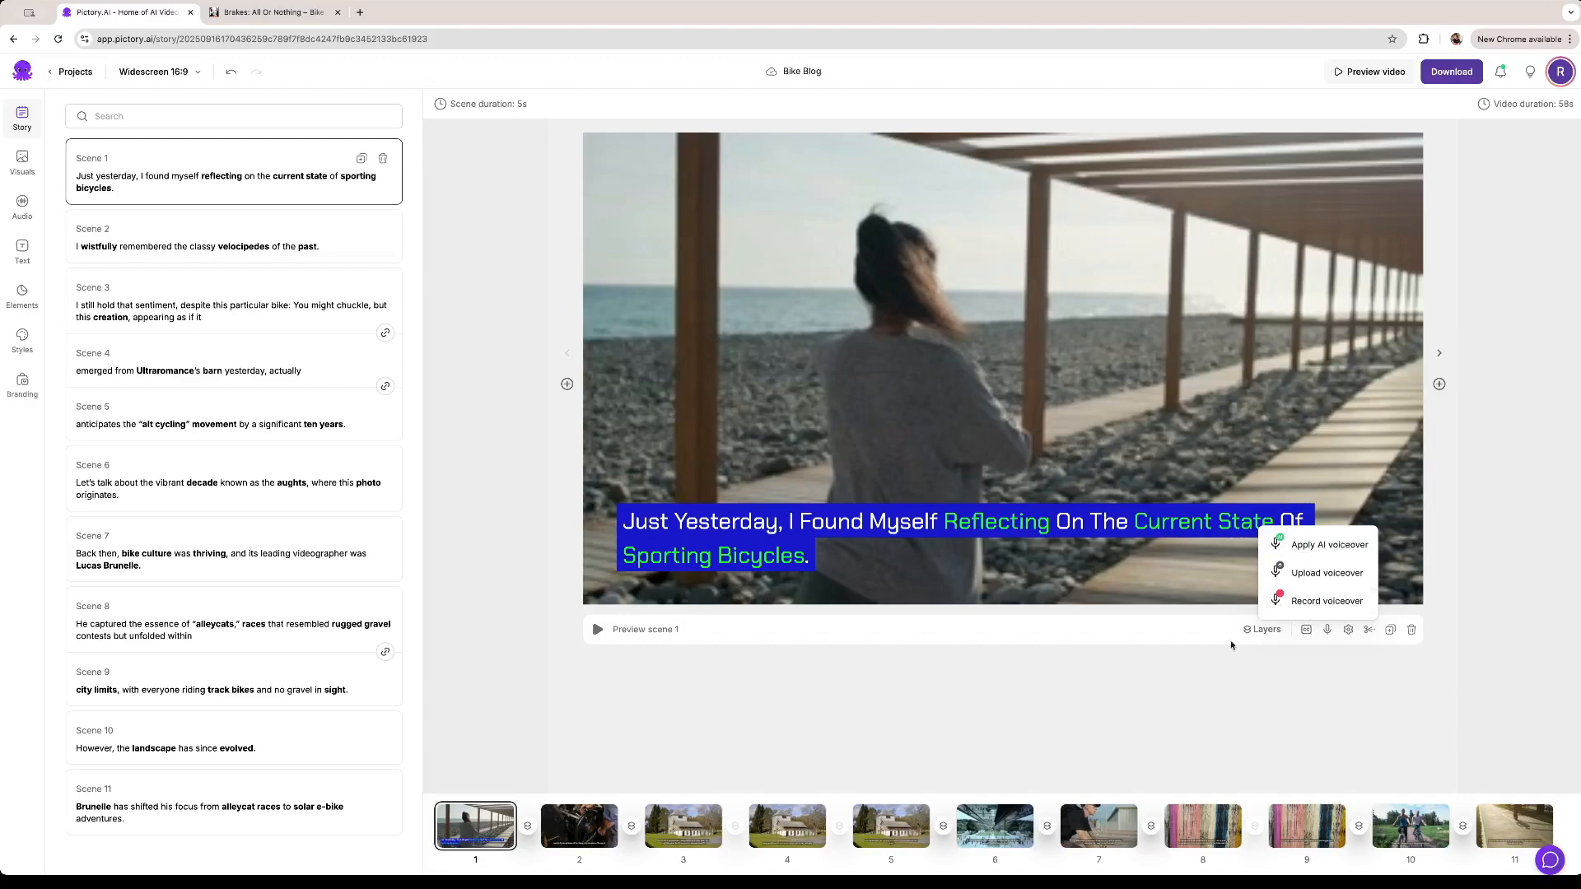
click(1320, 604)
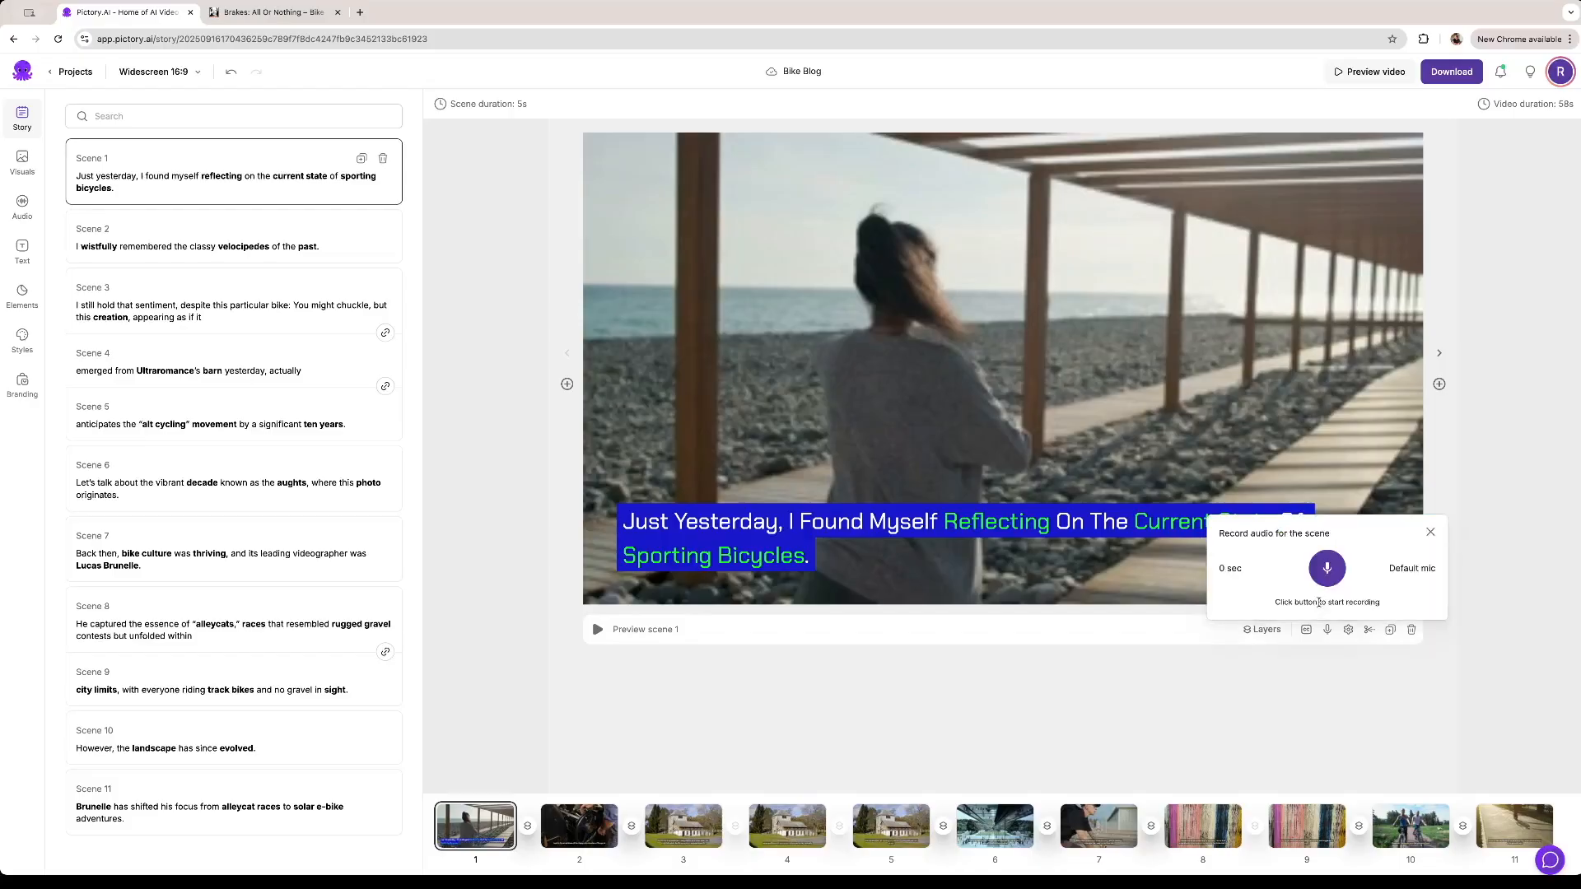
click(1330, 571)
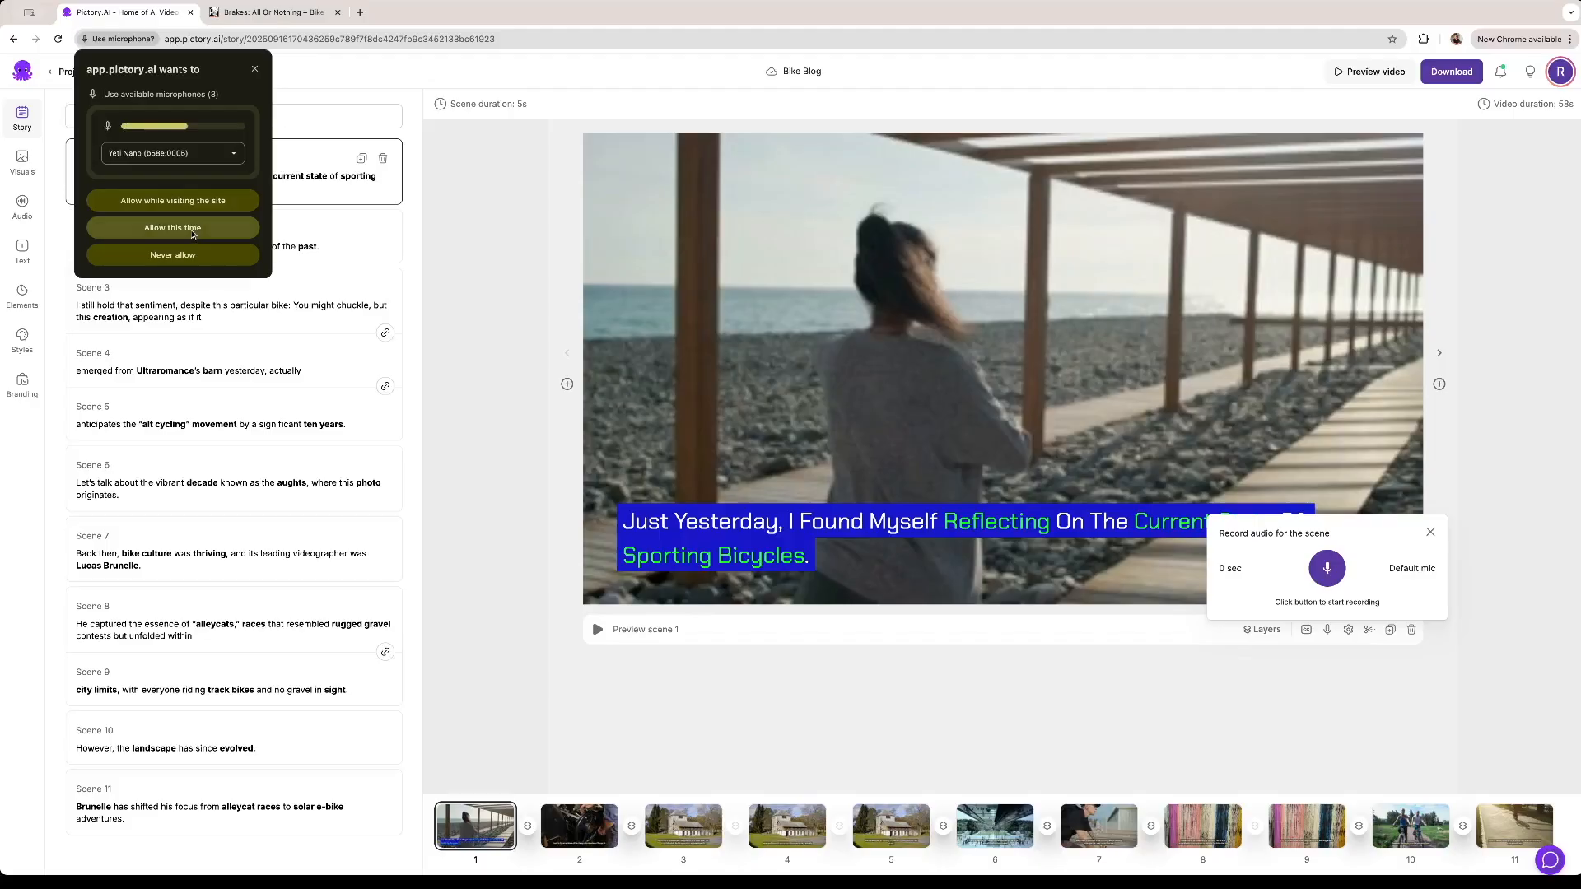
click(230, 209)
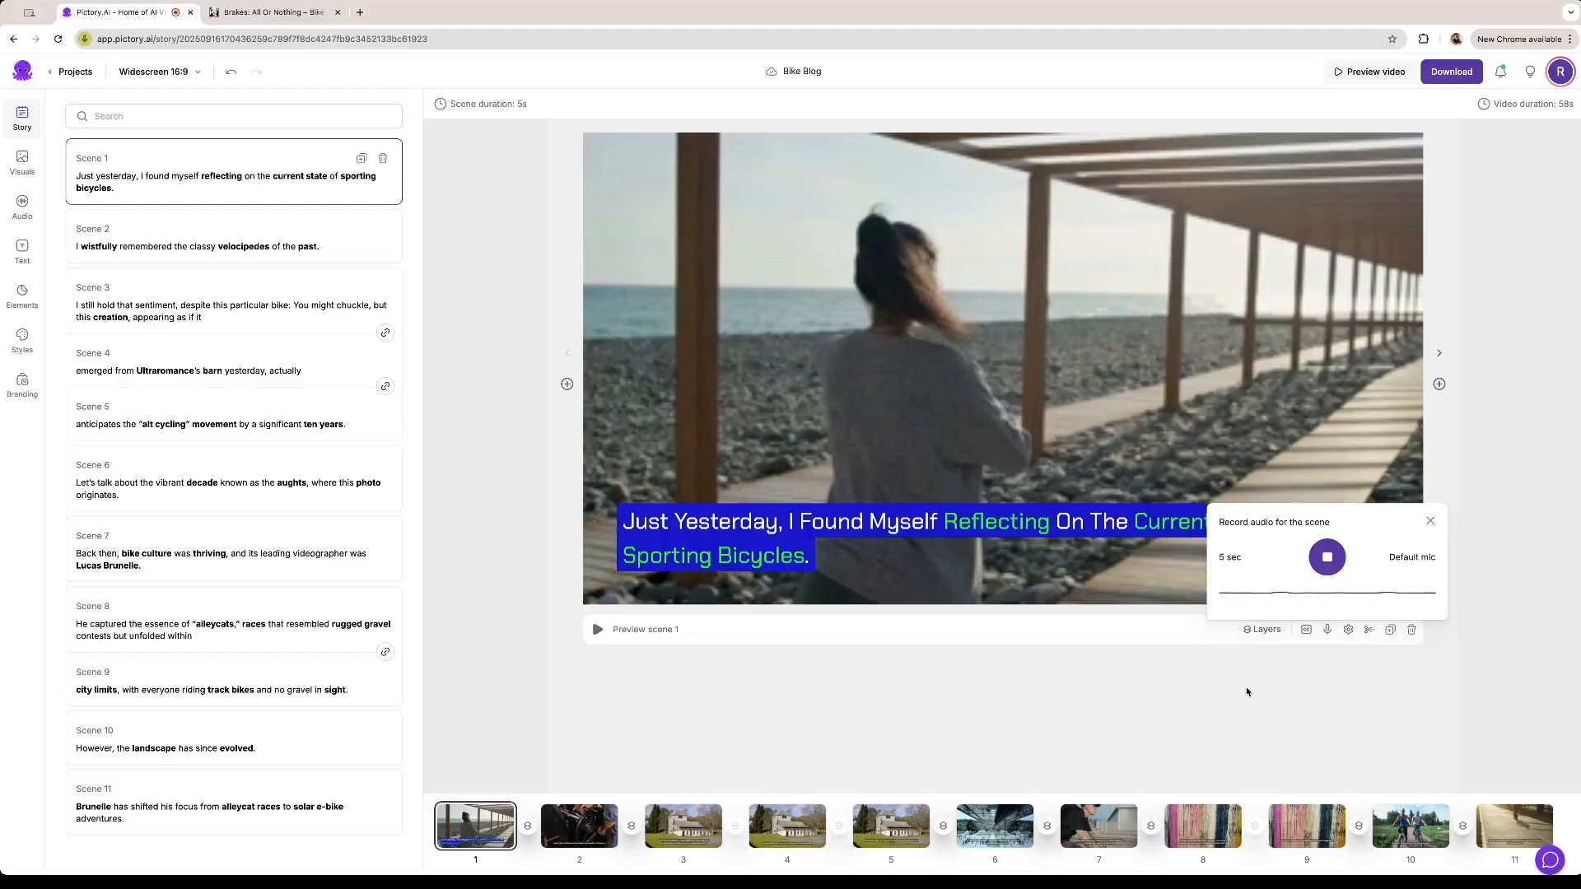
click(1409, 595)
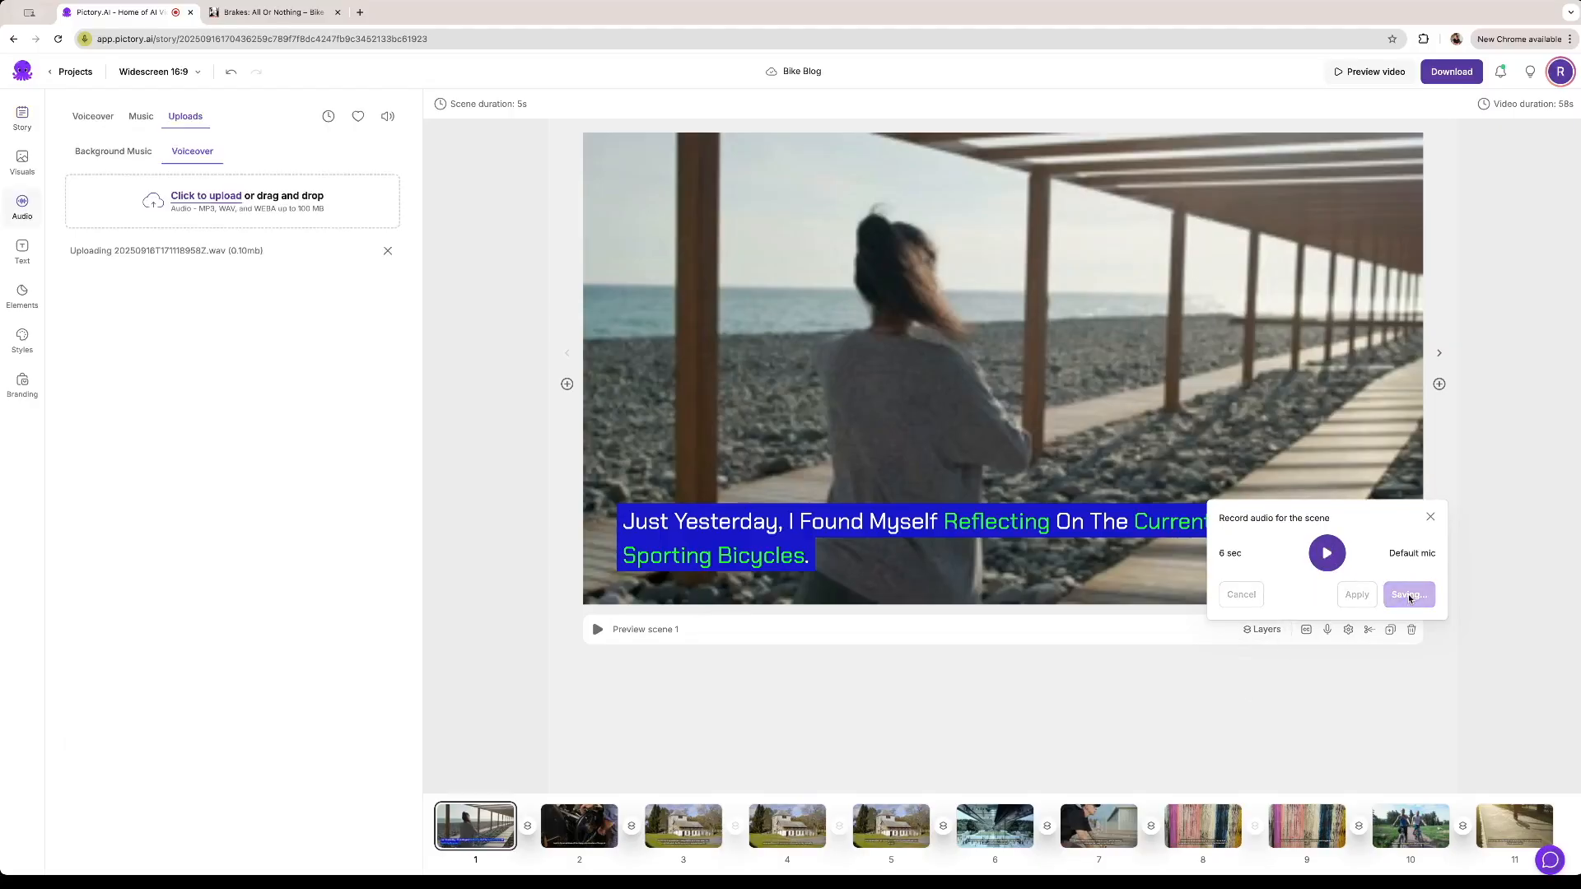
Step: Apply the recorded voiceover to the current scene only and play the preview of scene 1
mouse_move(205, 322)
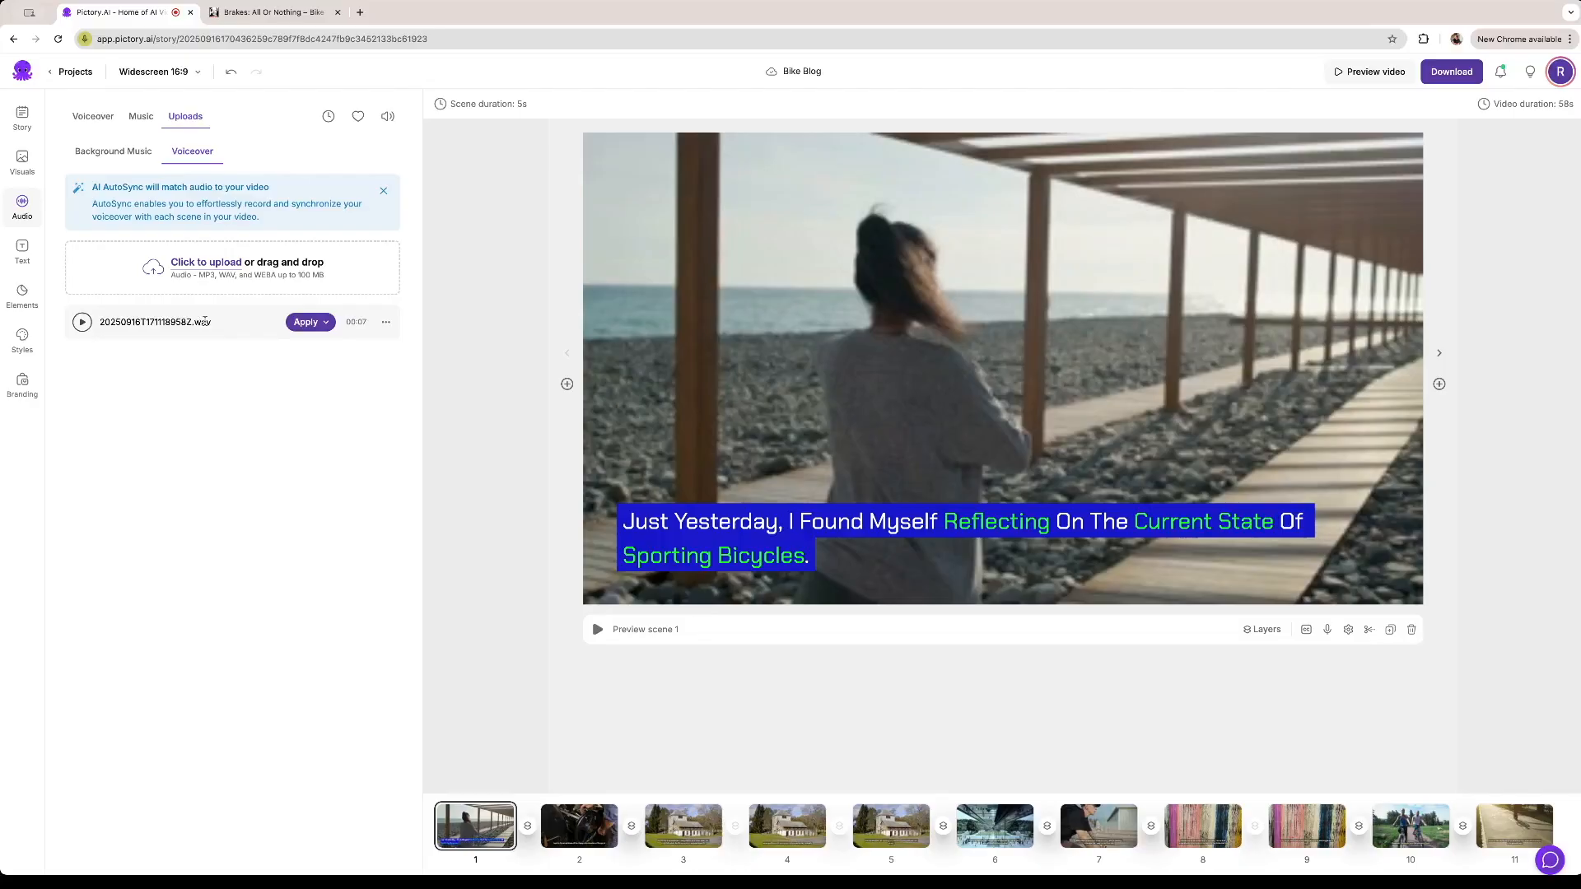
click(321, 329)
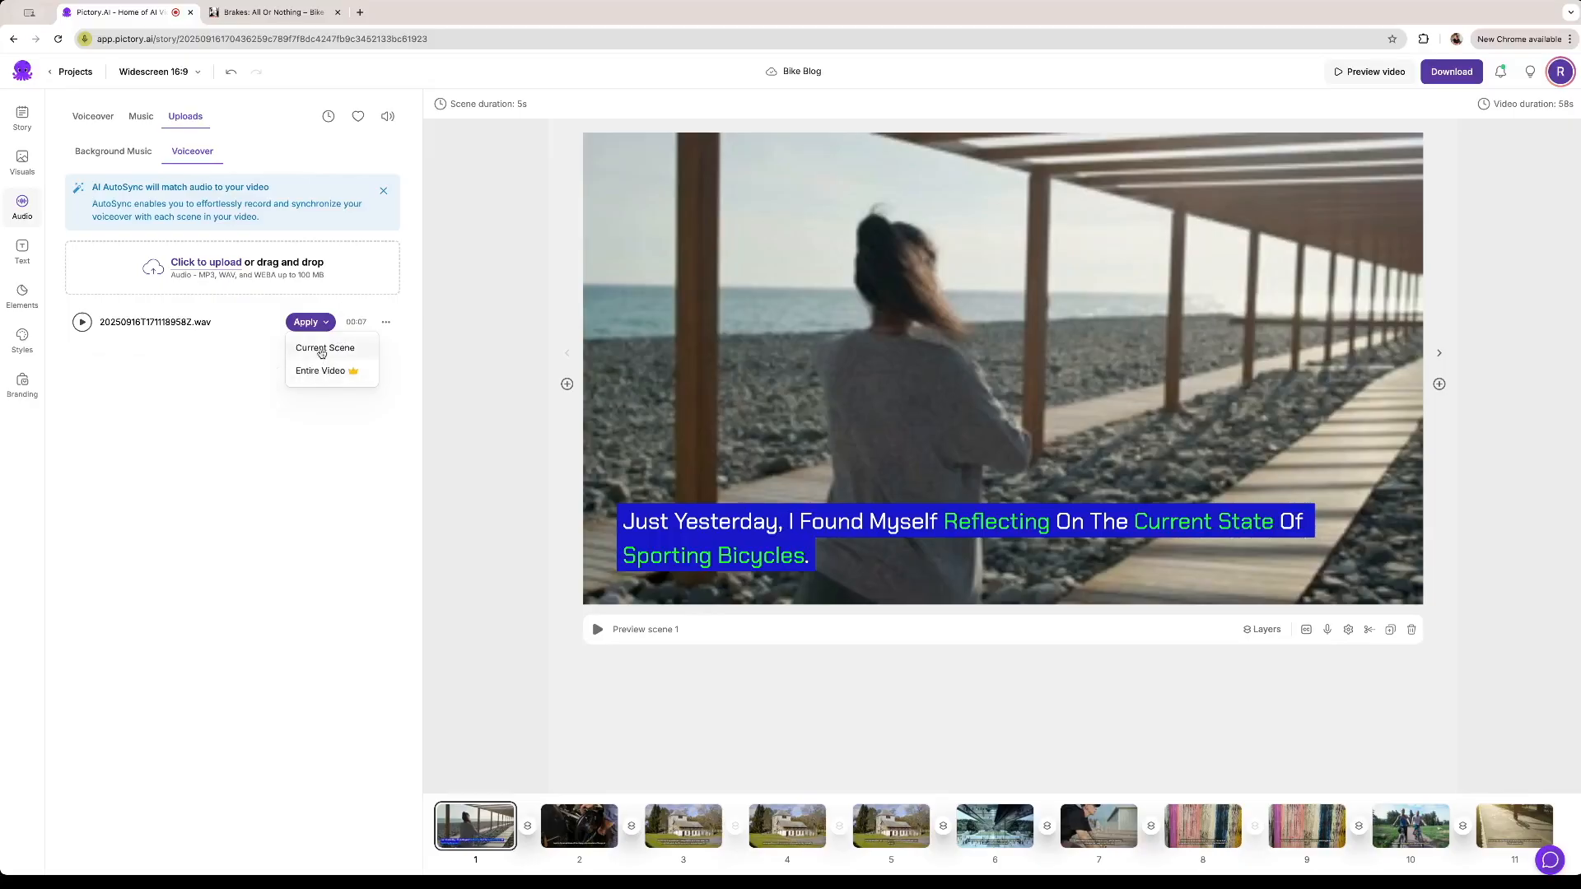
click(322, 350)
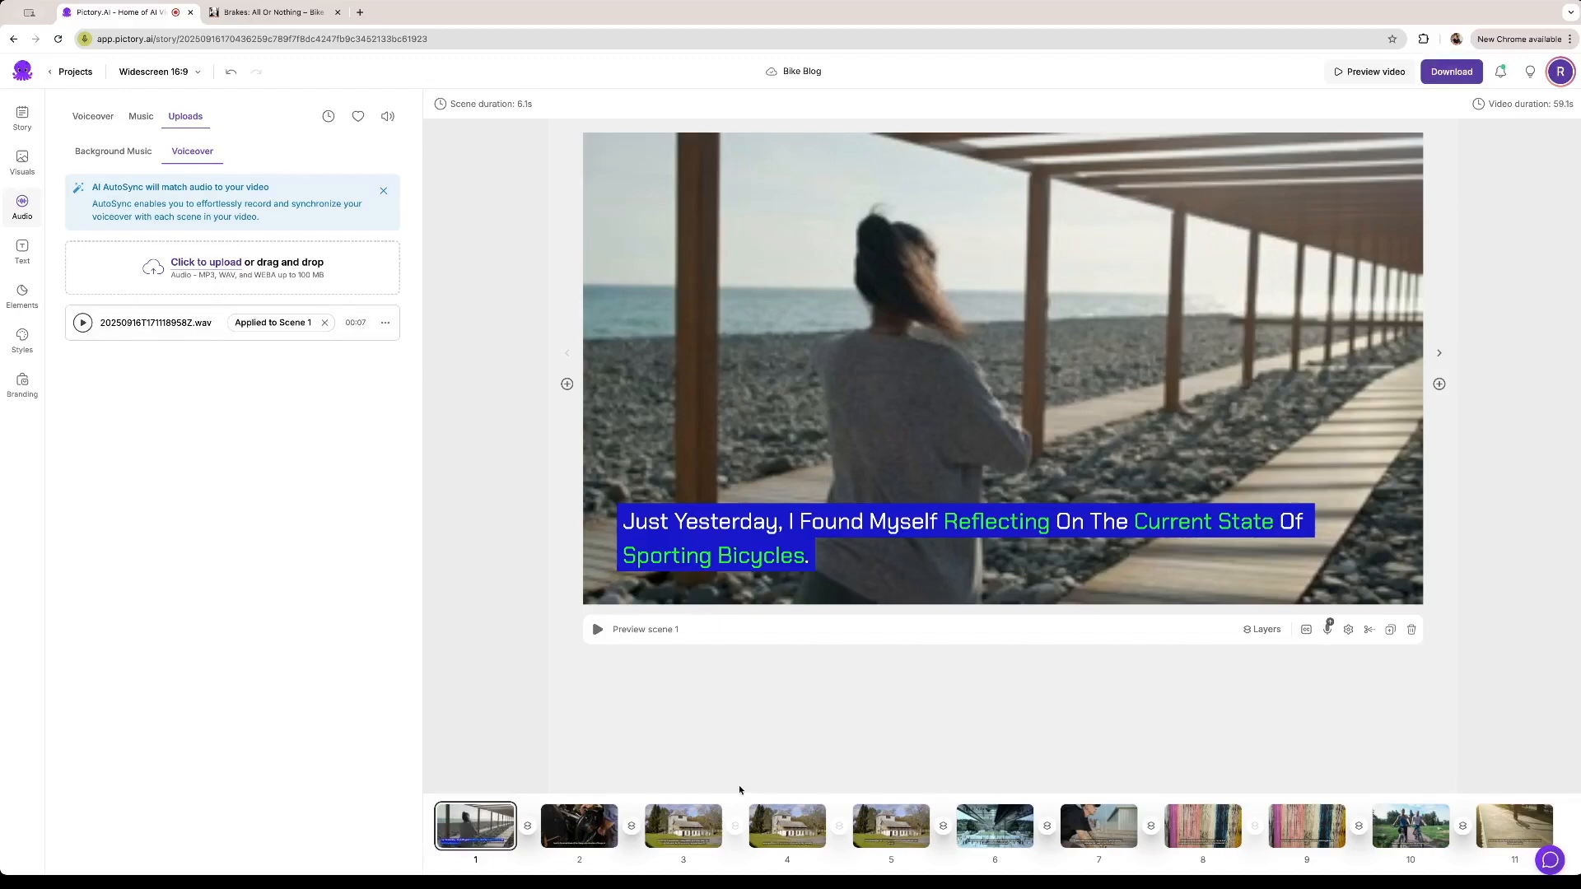
click(597, 630)
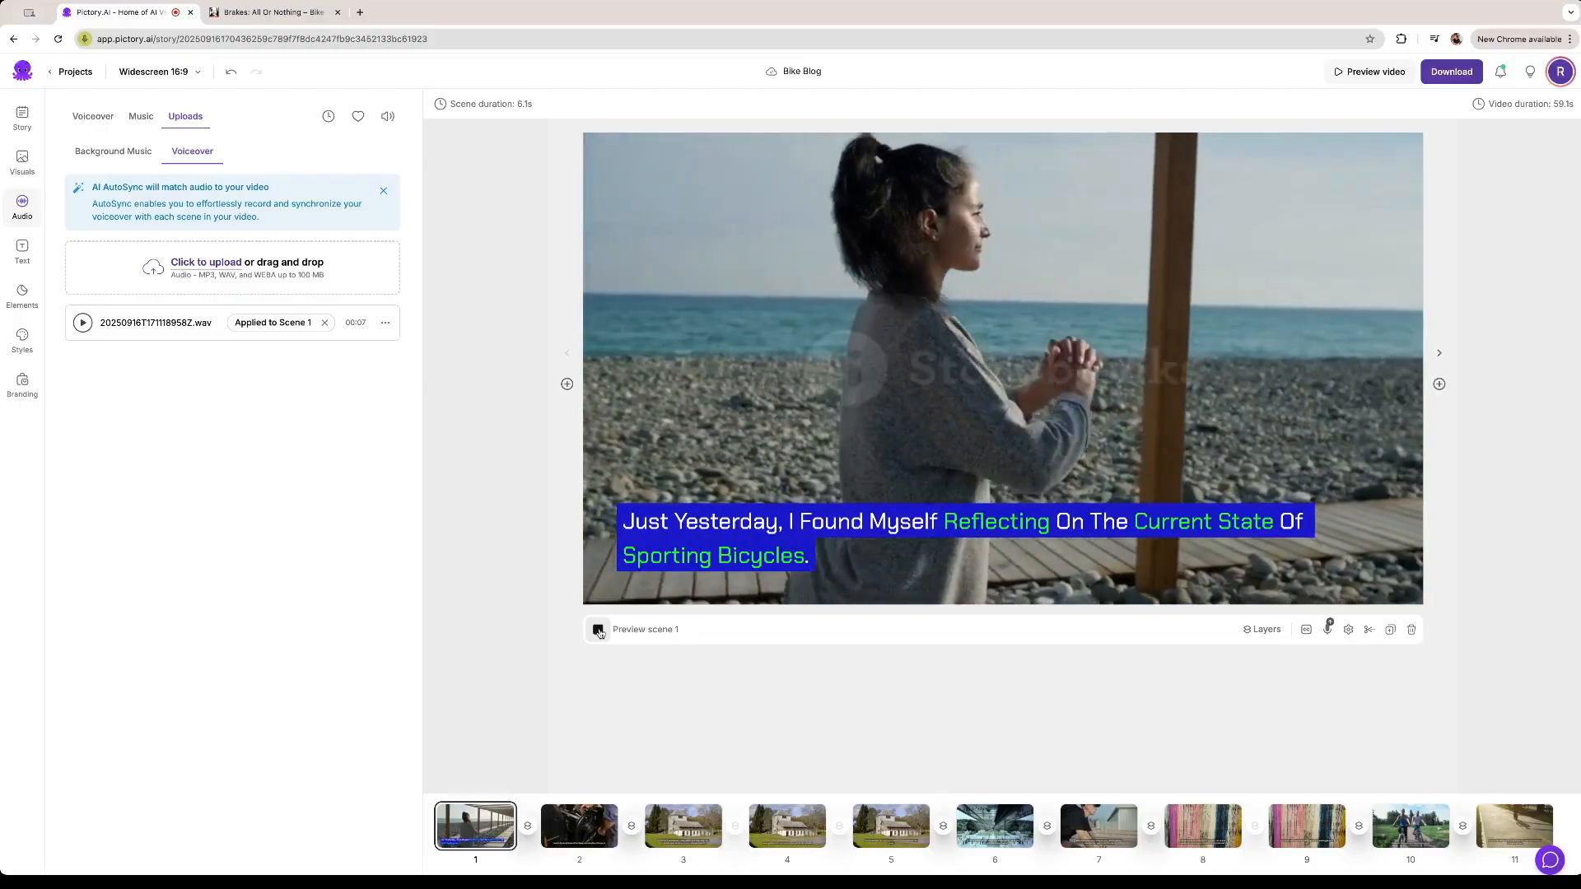
click(599, 631)
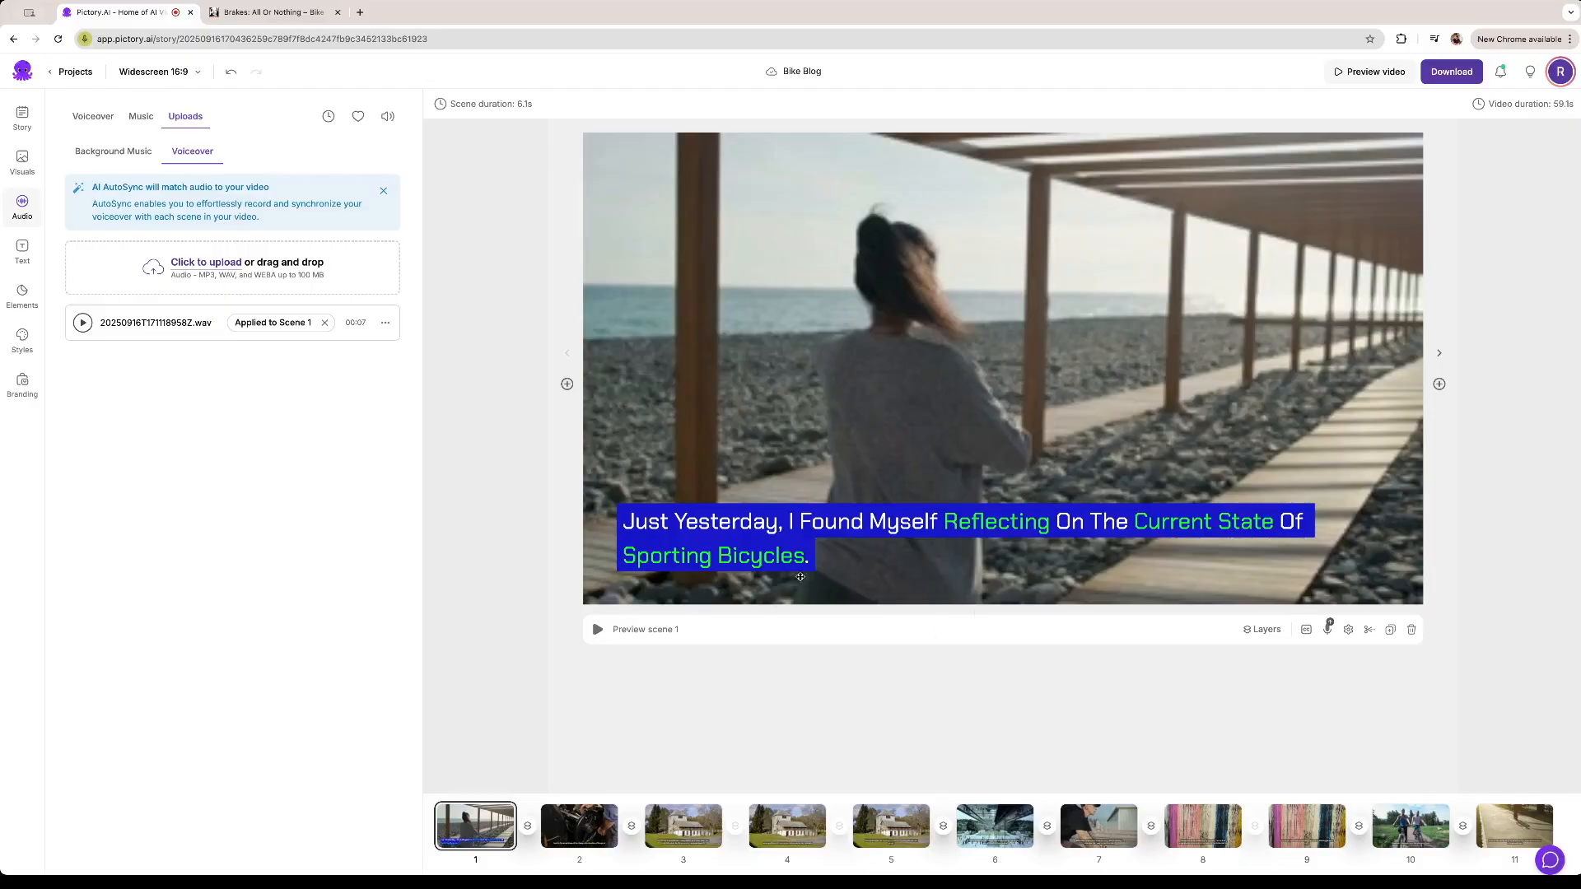
Step: Look through scenes 2, 5 and 1, and open the AI voiceover option for scene 2
click(595, 840)
click(887, 834)
click(469, 836)
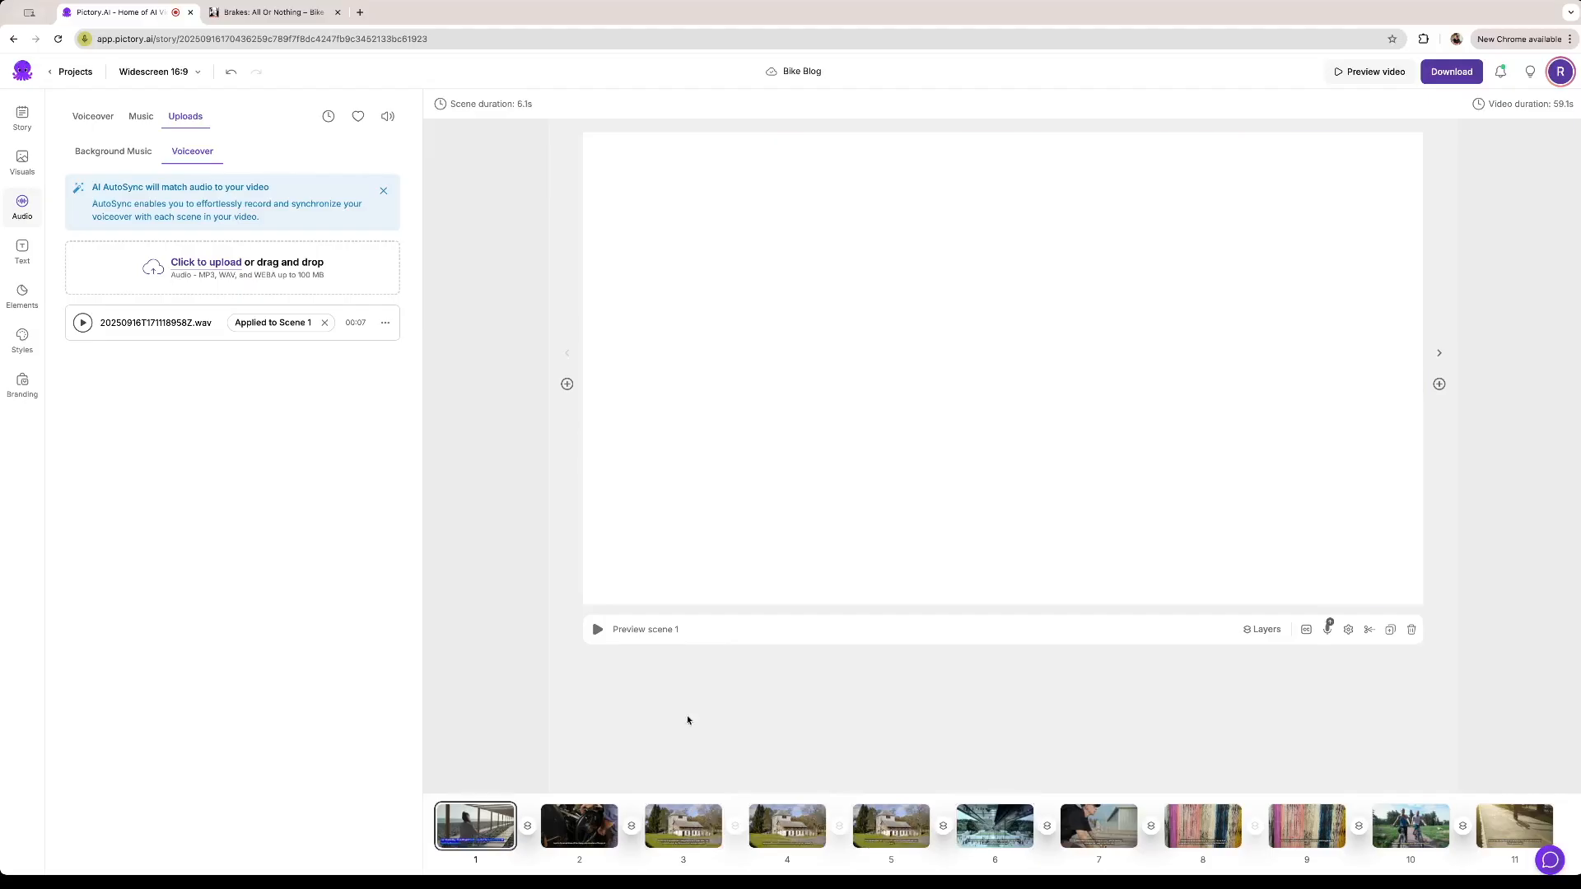
click(579, 830)
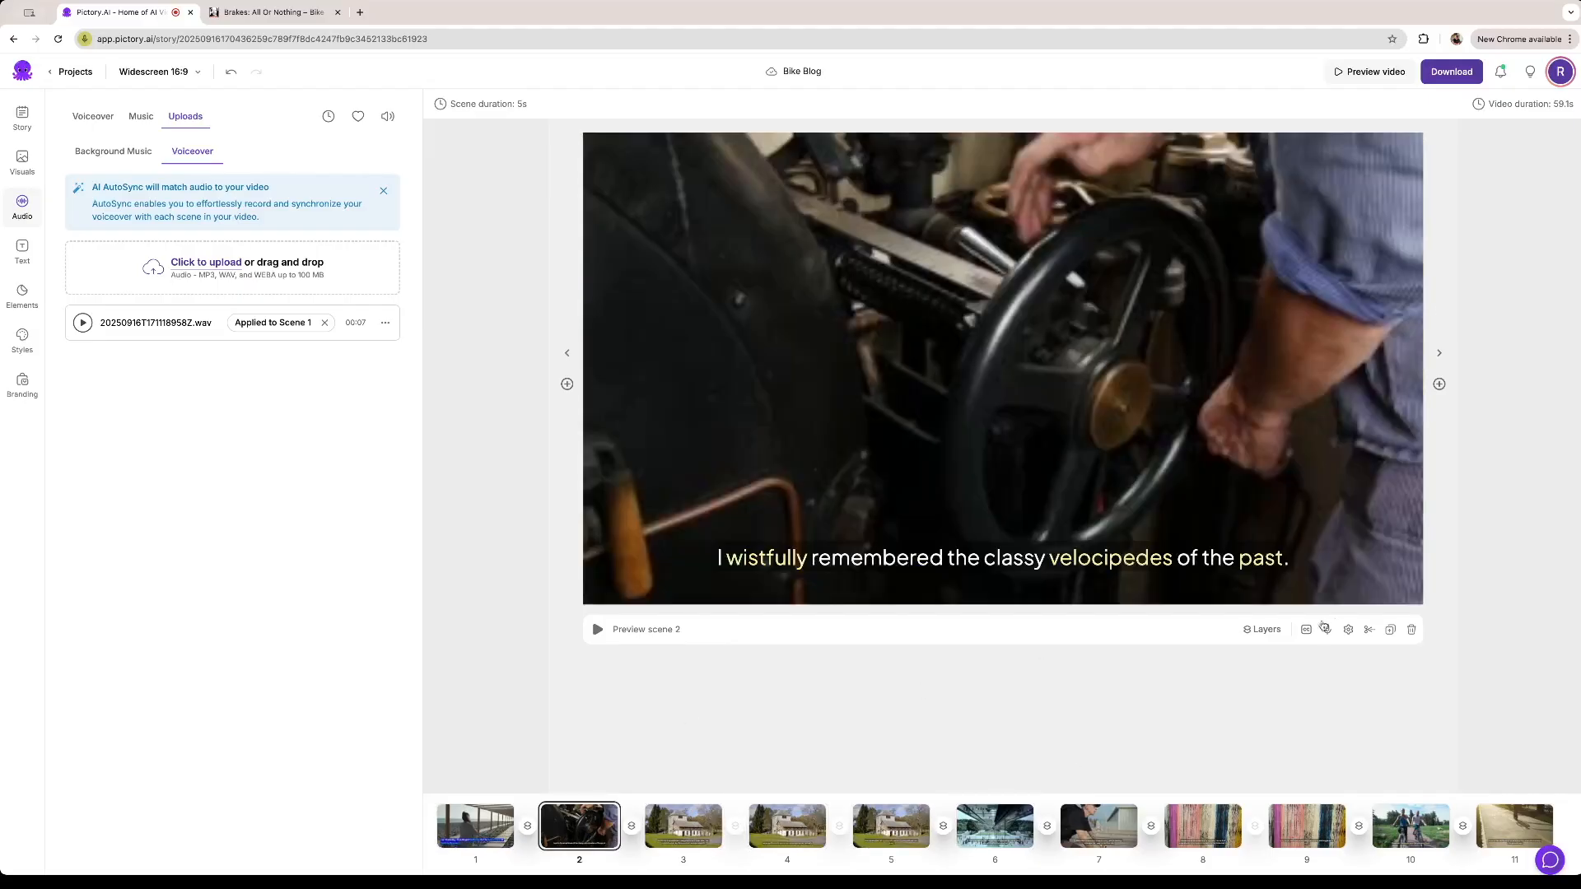
click(1328, 629)
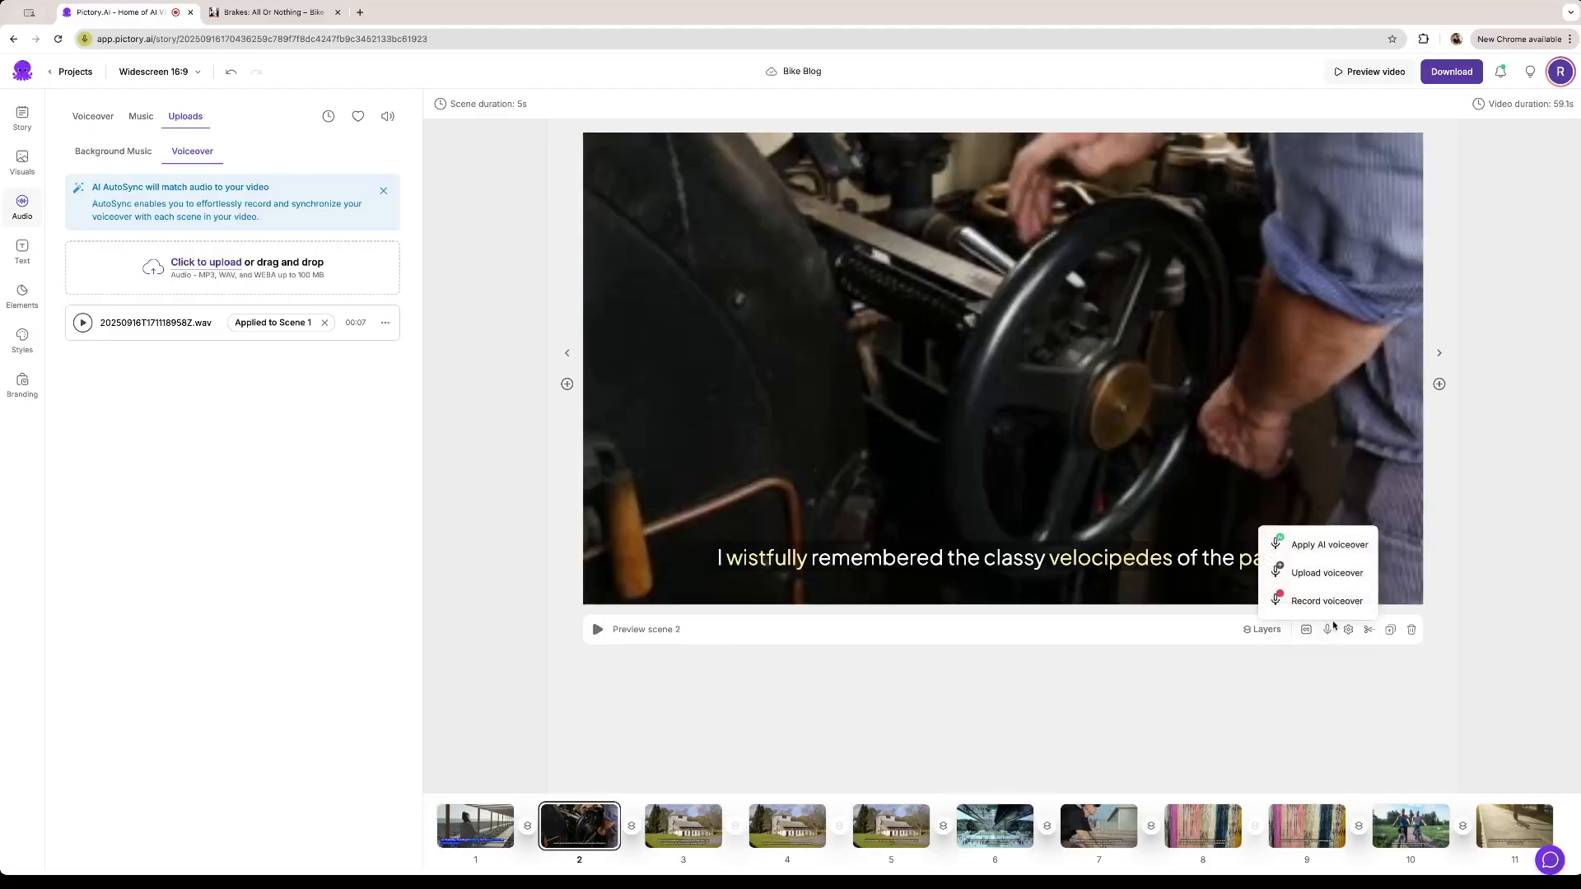
click(1325, 547)
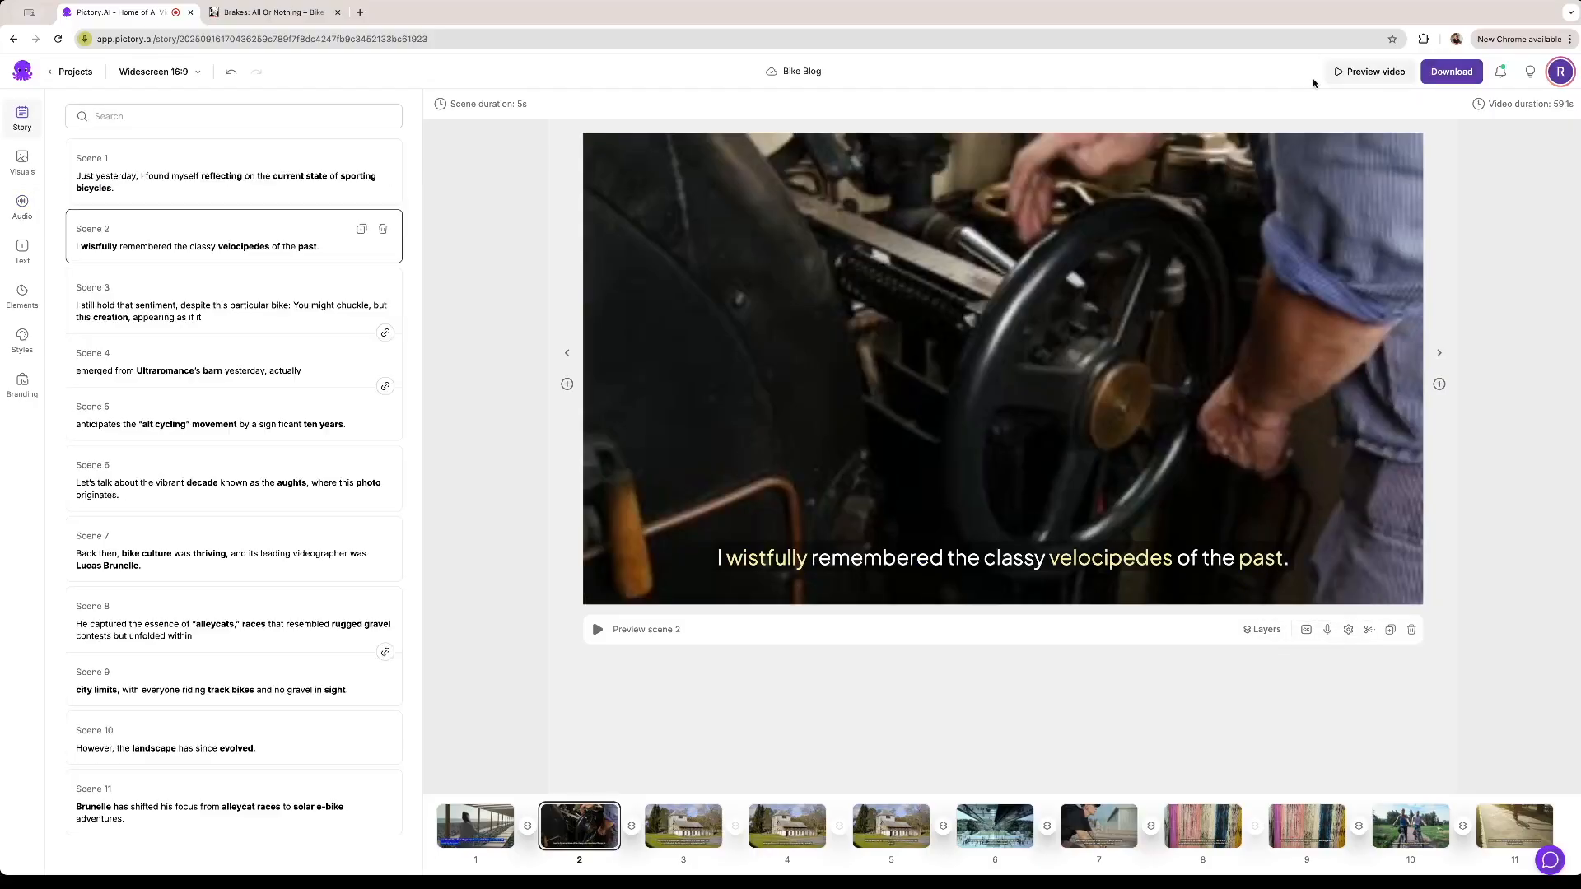
Step: Play the preview of the whole video through to its end, close it, and step through scenes 1, 3, 4 and 5
click(1394, 80)
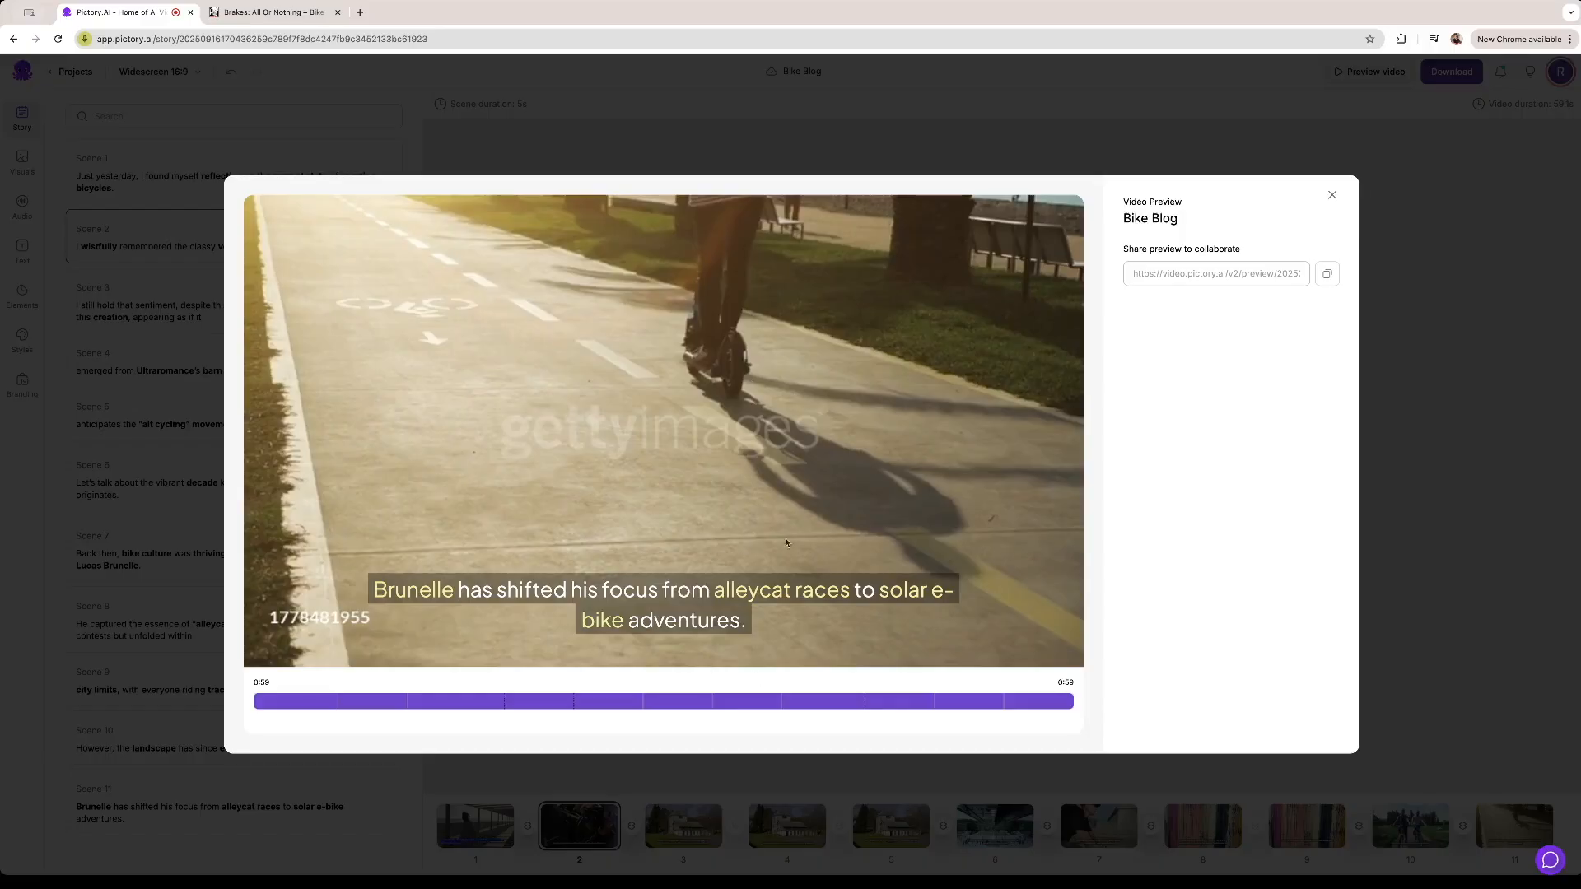
key(Escape)
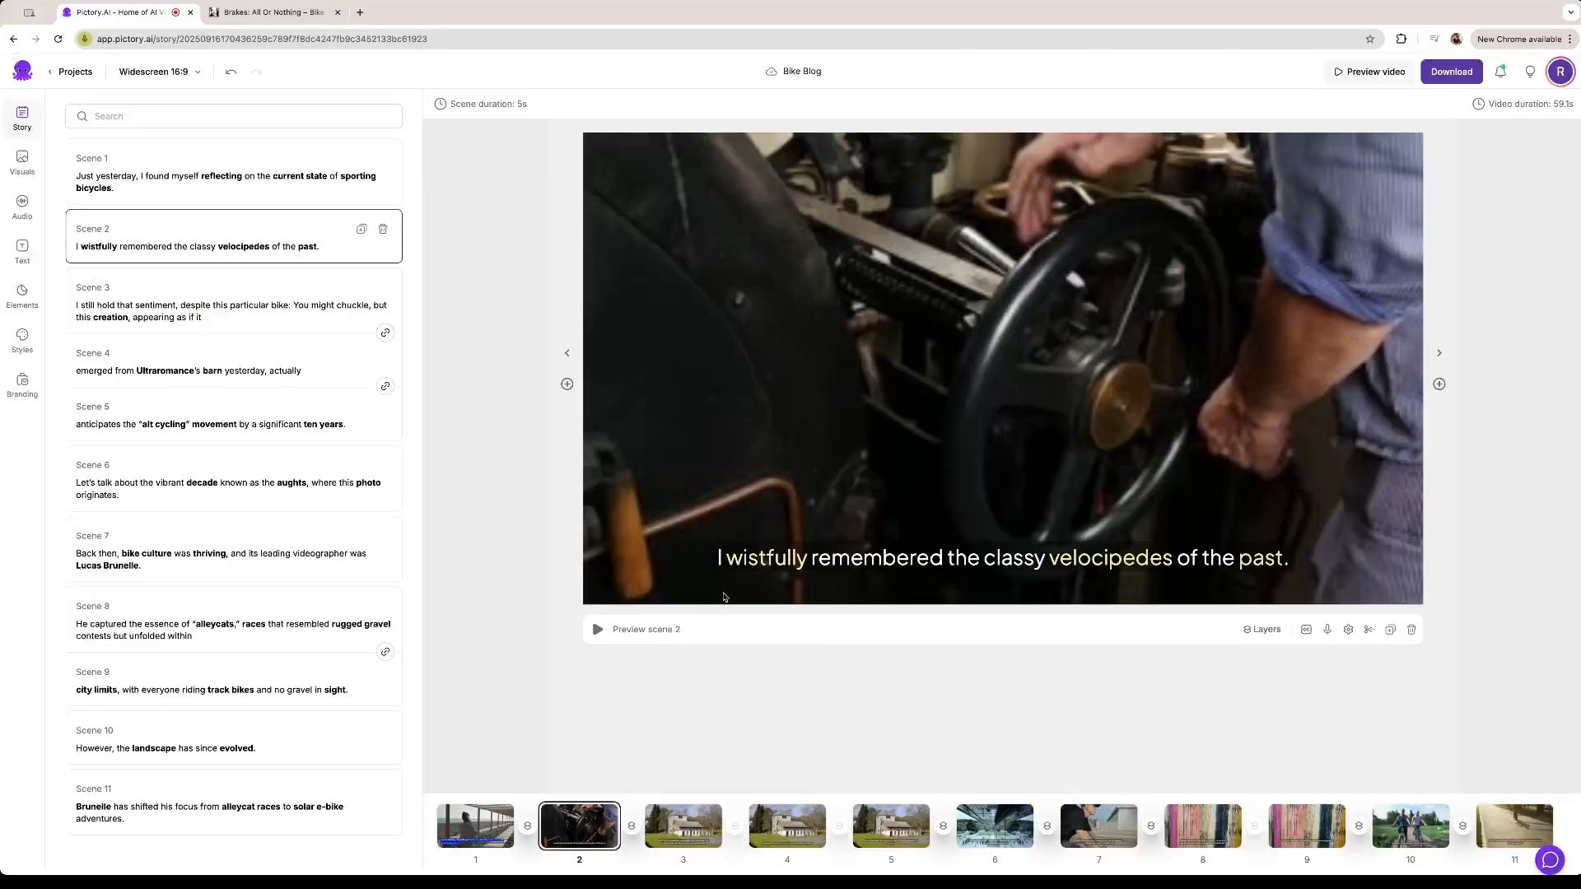
click(490, 839)
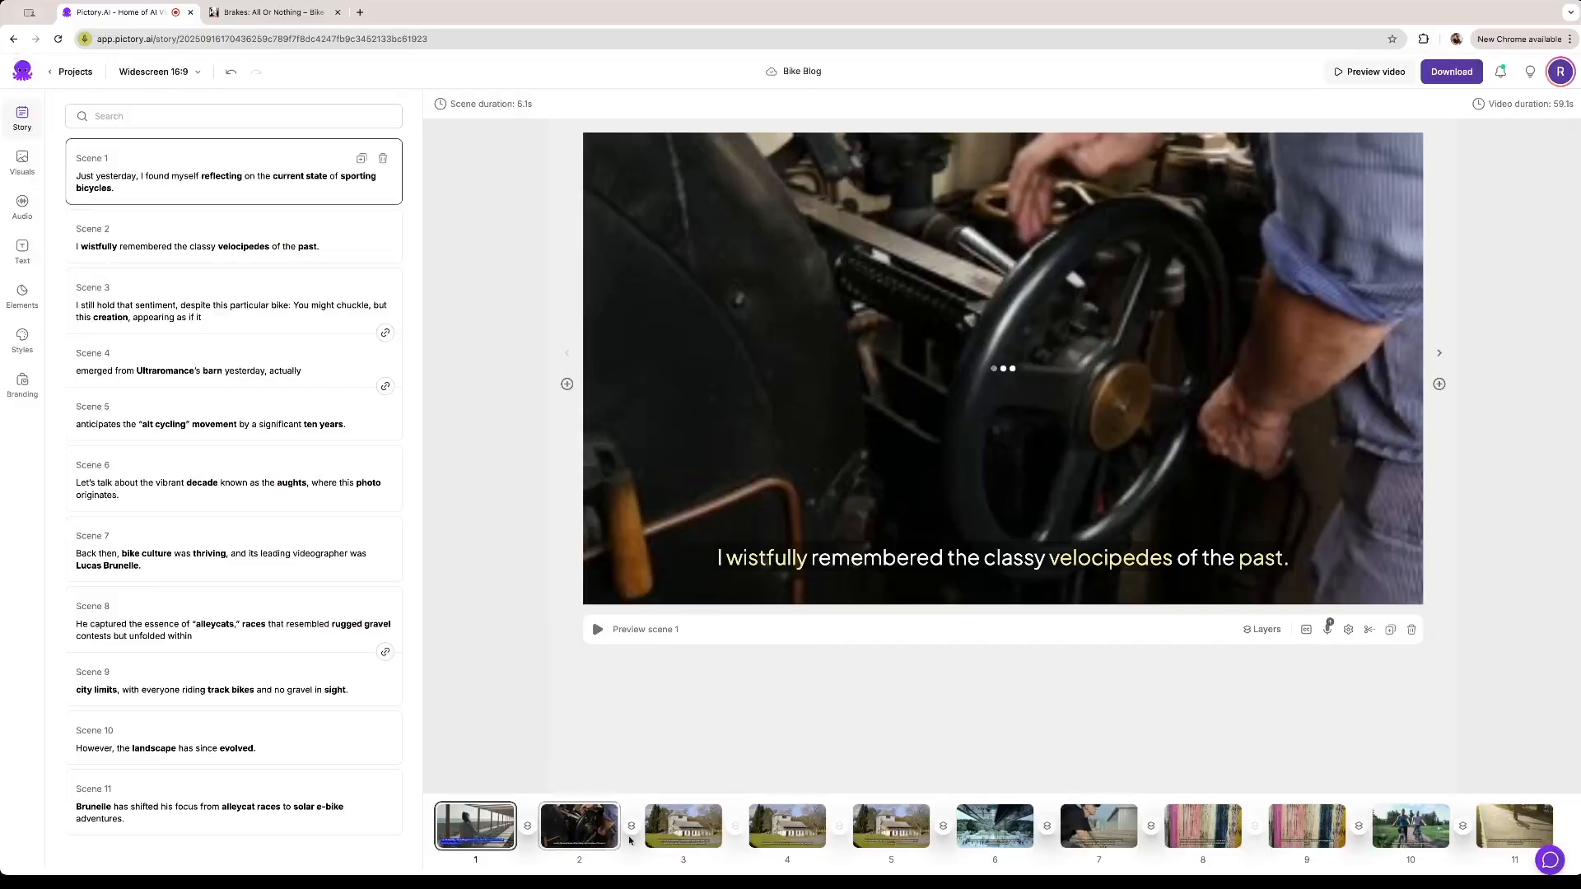
click(713, 838)
click(803, 835)
click(894, 833)
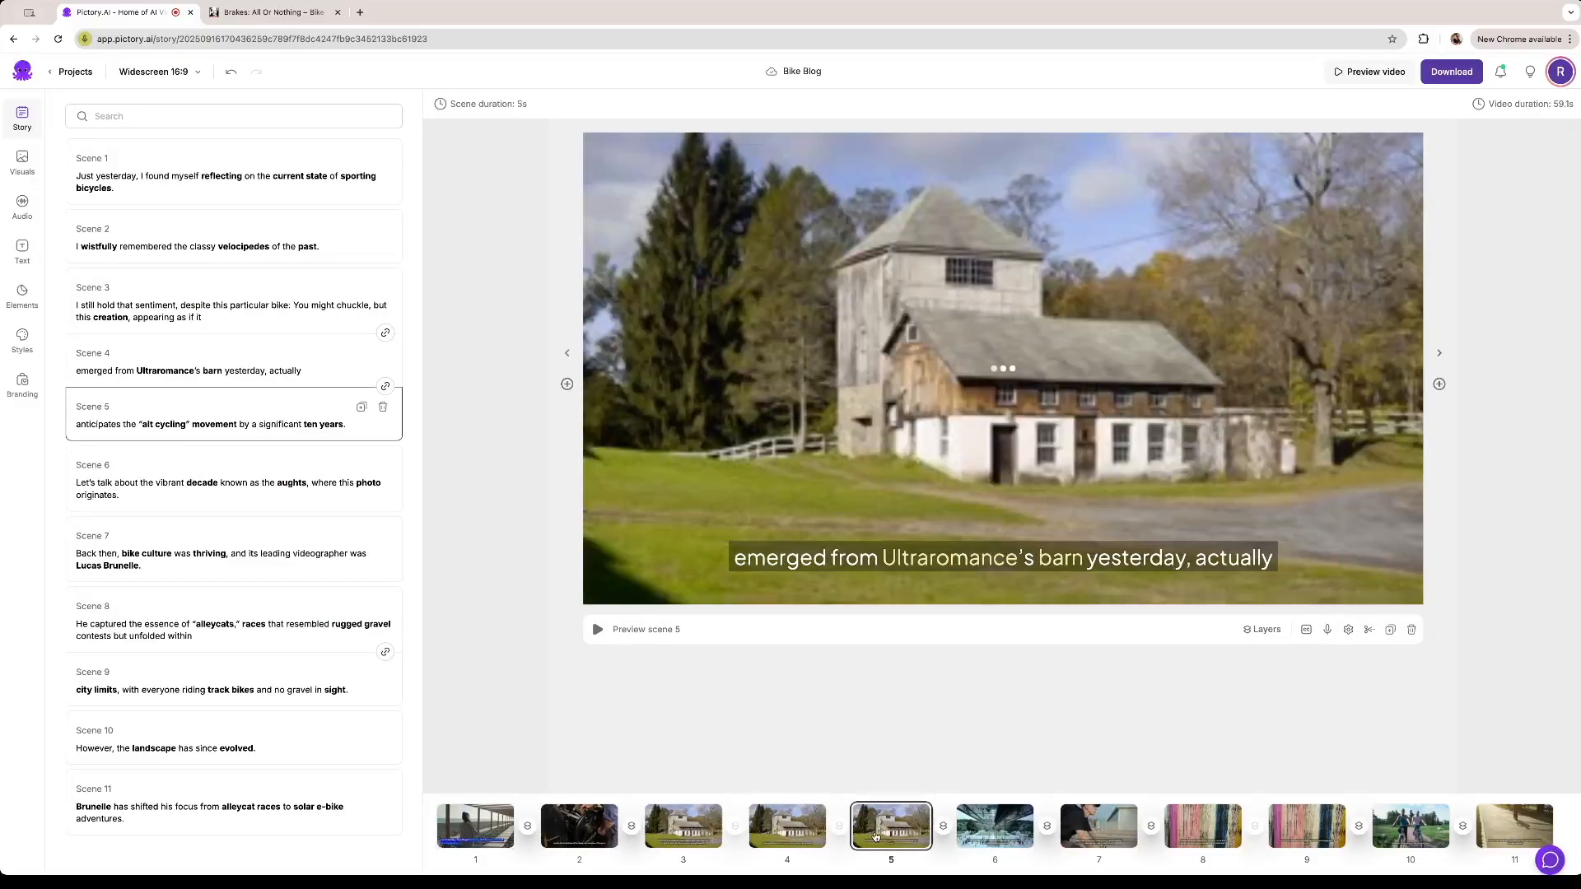